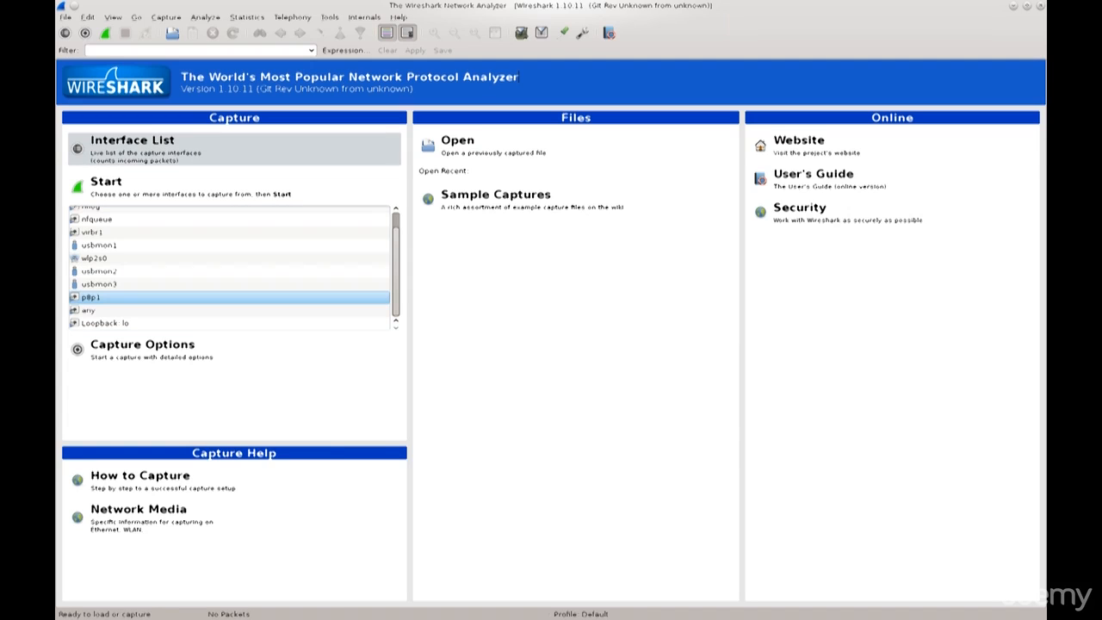
# Review the available network devices in the Capture Interfaces dialog, close it, and refresh the interfaces.
pyautogui.click(172, 148)
pyautogui.moveTo(203, 365); pyautogui.dragTo(523, 262)
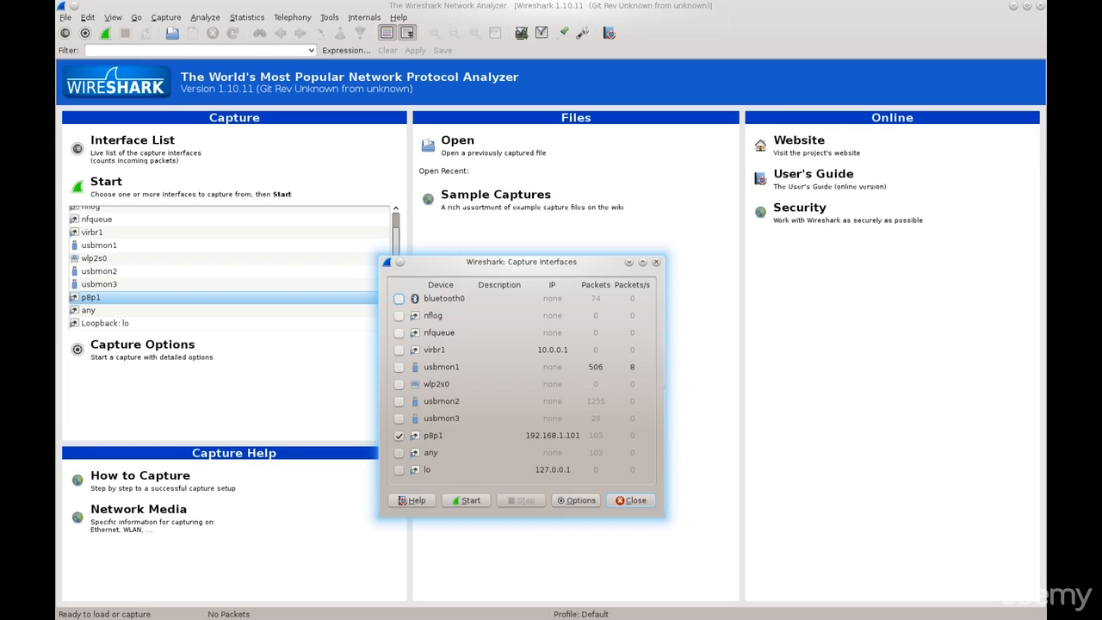
pyautogui.click(631, 500)
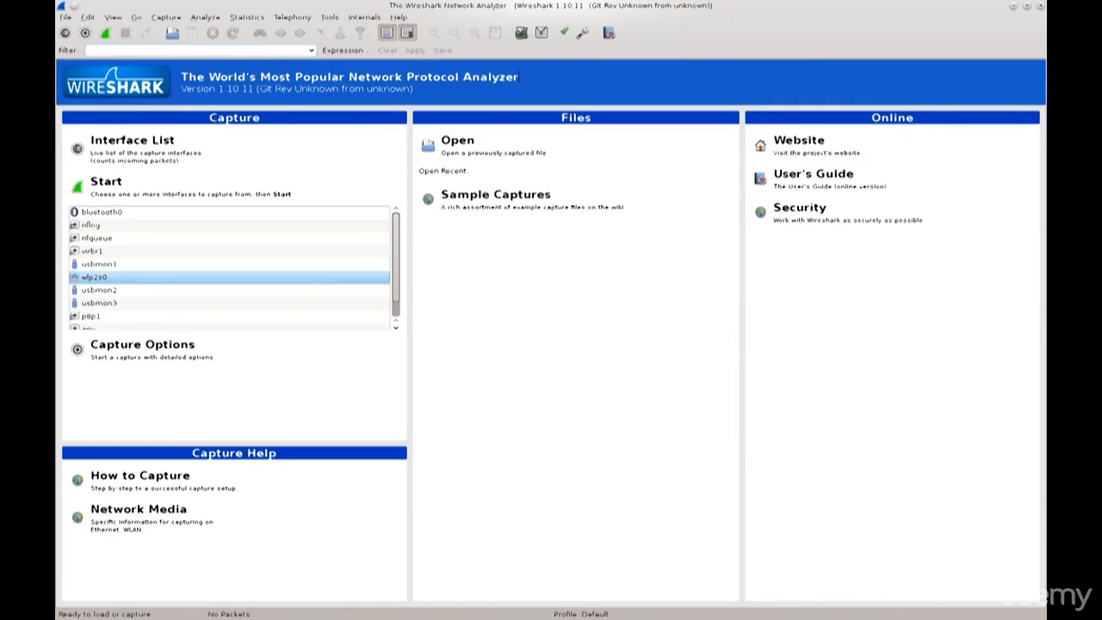
pyautogui.click(166, 17)
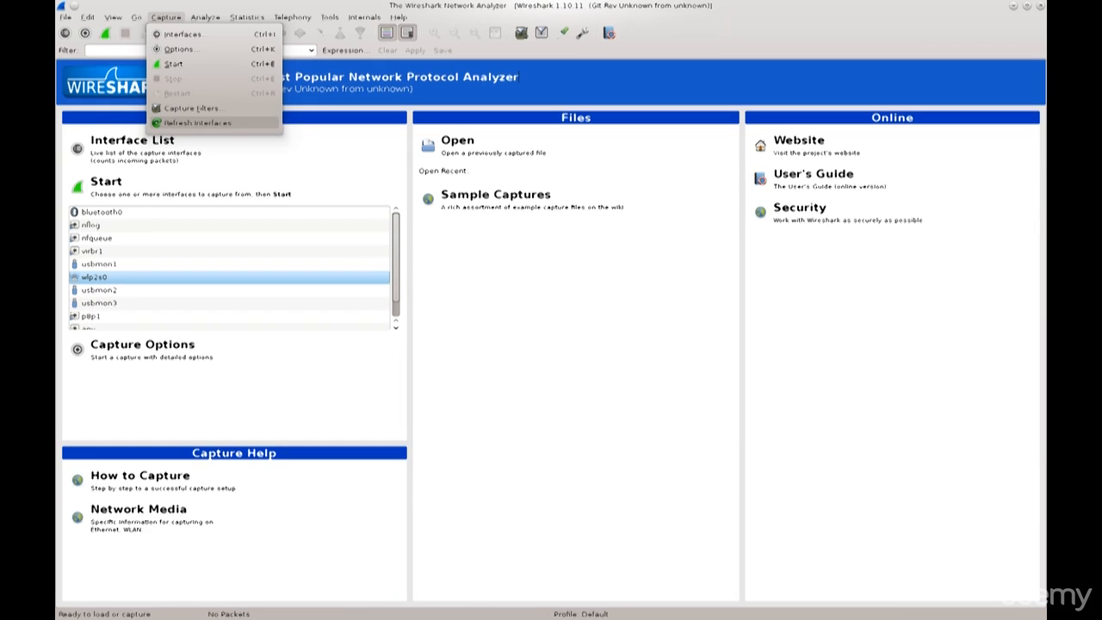
pyautogui.click(198, 123)
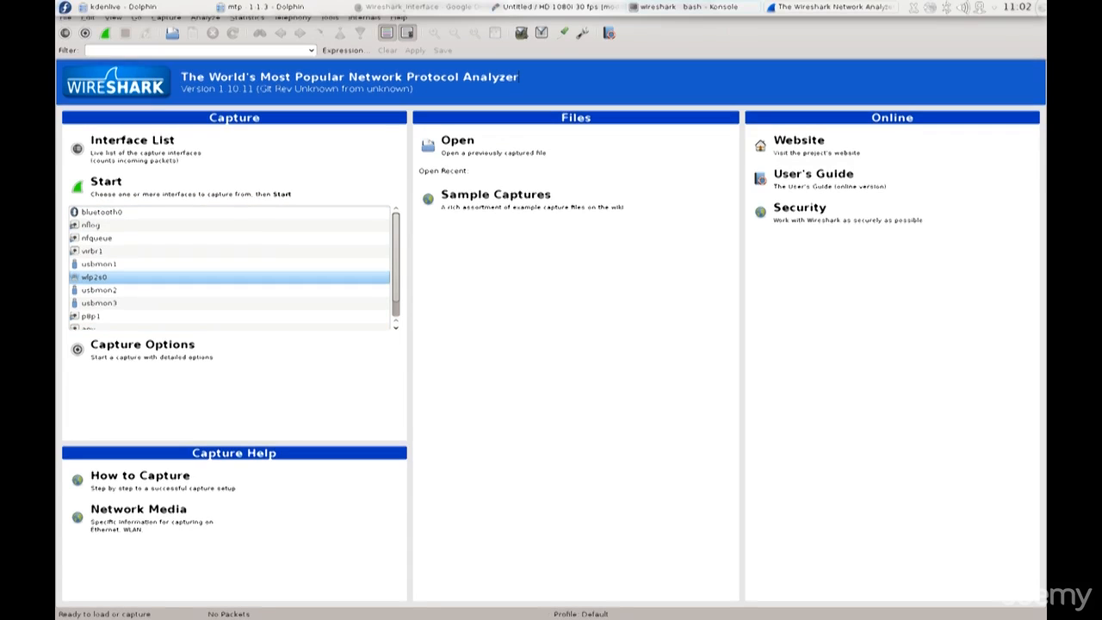
# Switch to Konsole and list the system's active network interfaces with ifconfig.
pyautogui.click(689, 7)
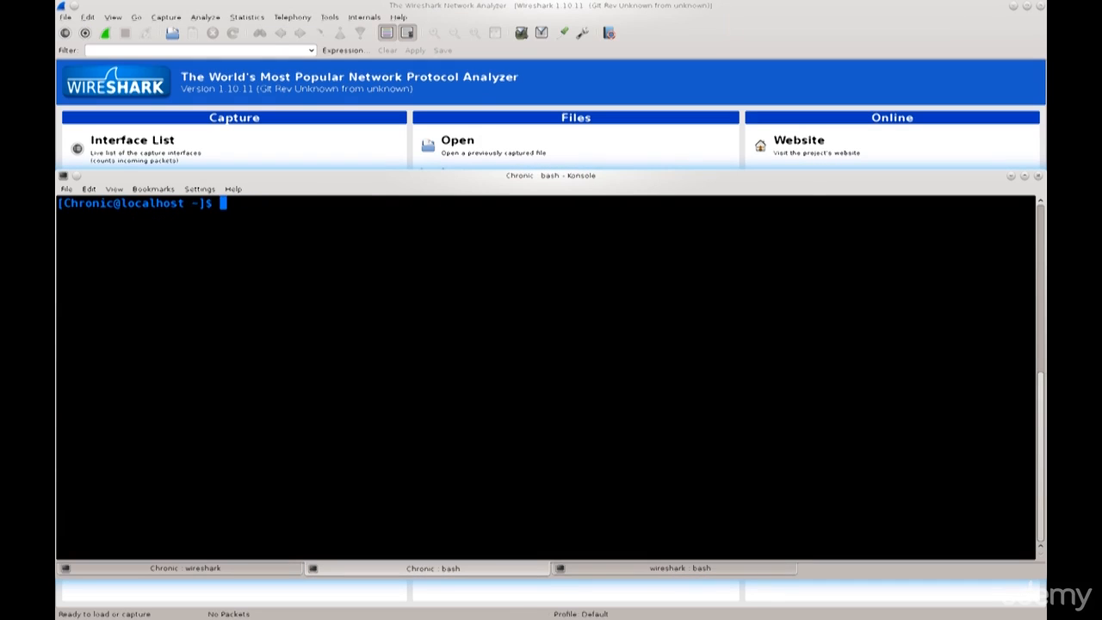
pyautogui.write('ifconfig')
pyautogui.press('Return')
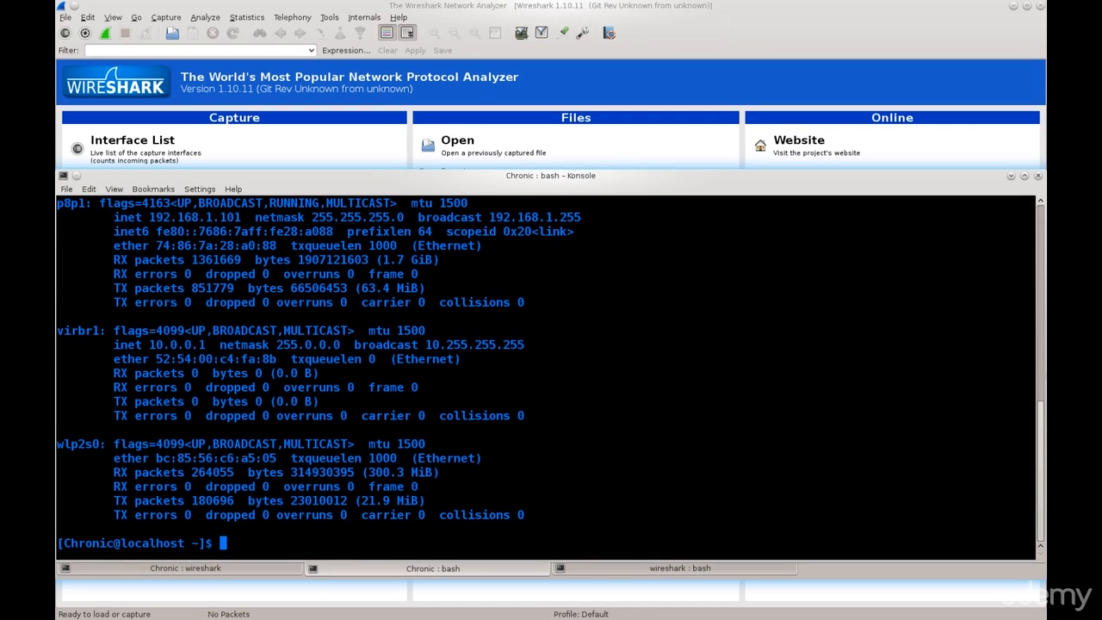
# Try to switch to the root account with su, entering the root password.
pyautogui.write('su')
pyautogui.press('Return')
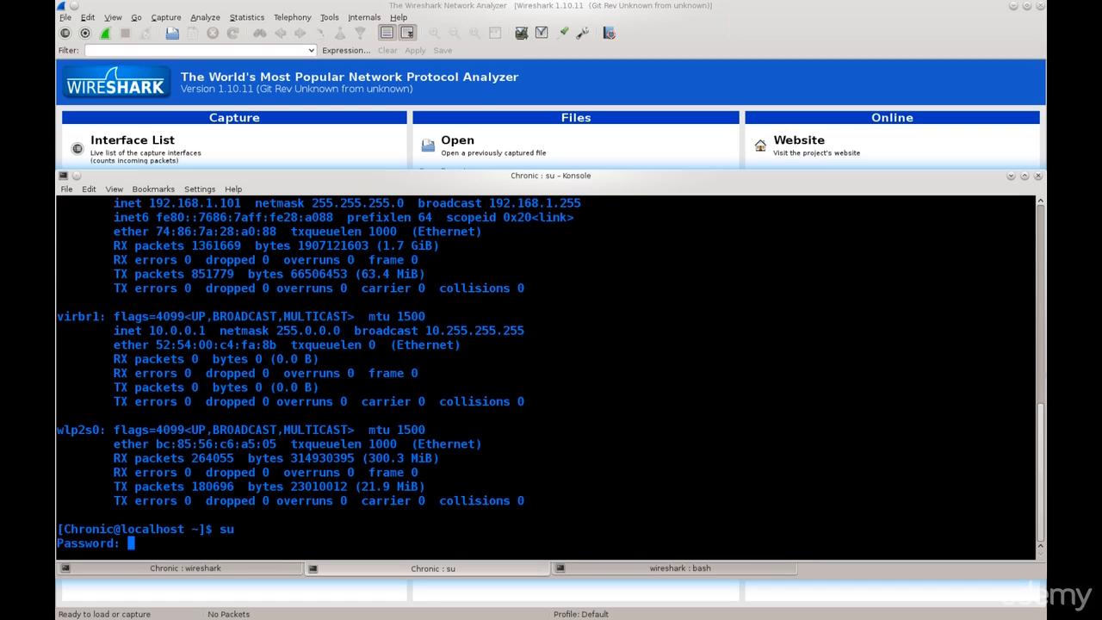
pyautogui.press('Return')
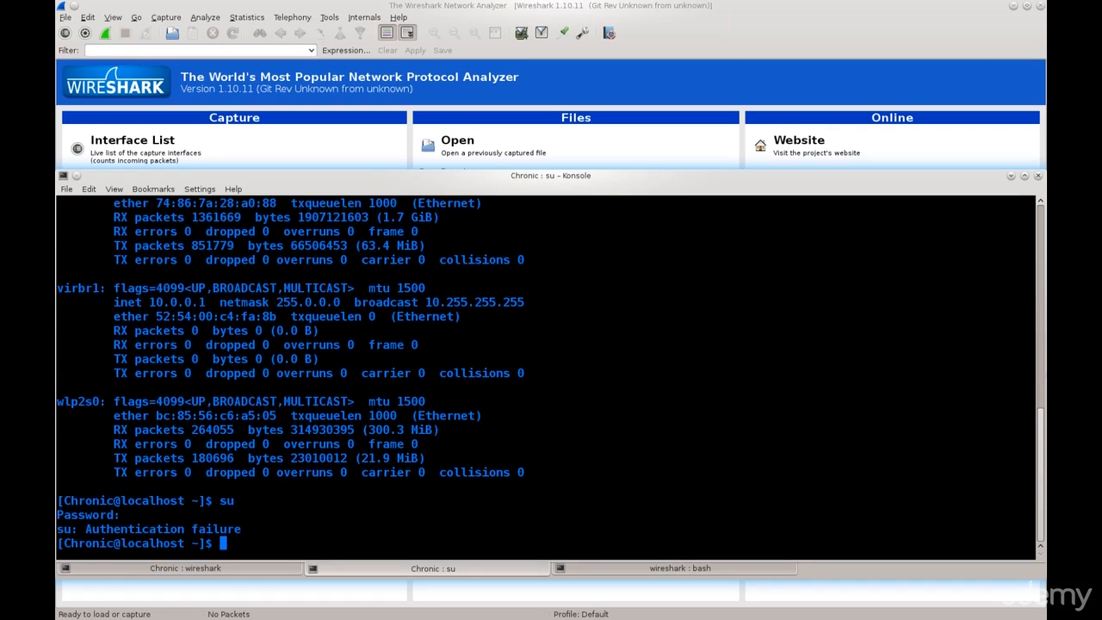
pyautogui.hotkey('ctrl', 'c')
# Switch to the root account with su and the root password, and clear the terminal.
pyautogui.write('su')
pyautogui.press('Return')
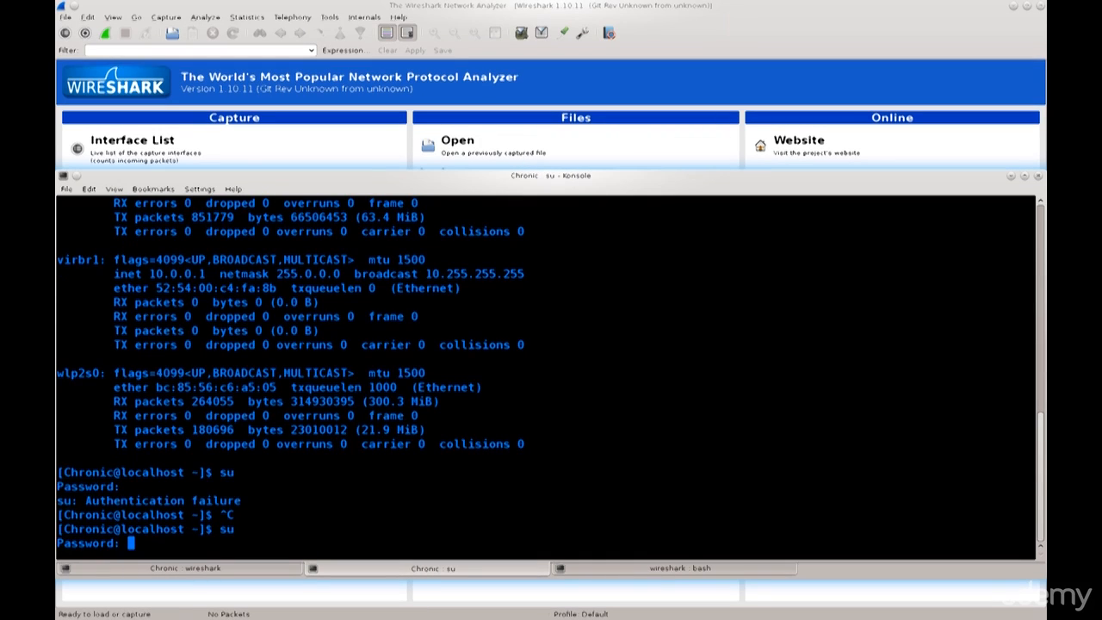
pyautogui.press('Return')
pyautogui.write('clear')
pyautogui.press('Return')
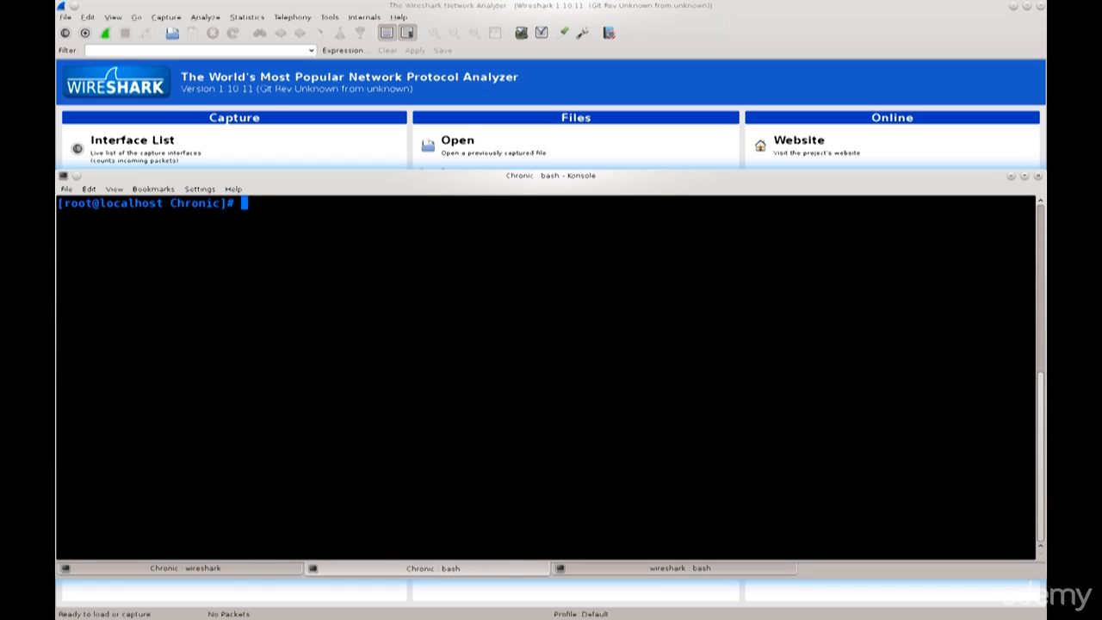
# Take the wireless interface wlp2s0 down with ifconfig.
pyautogui.write('ifconfig wlp2s0 down')
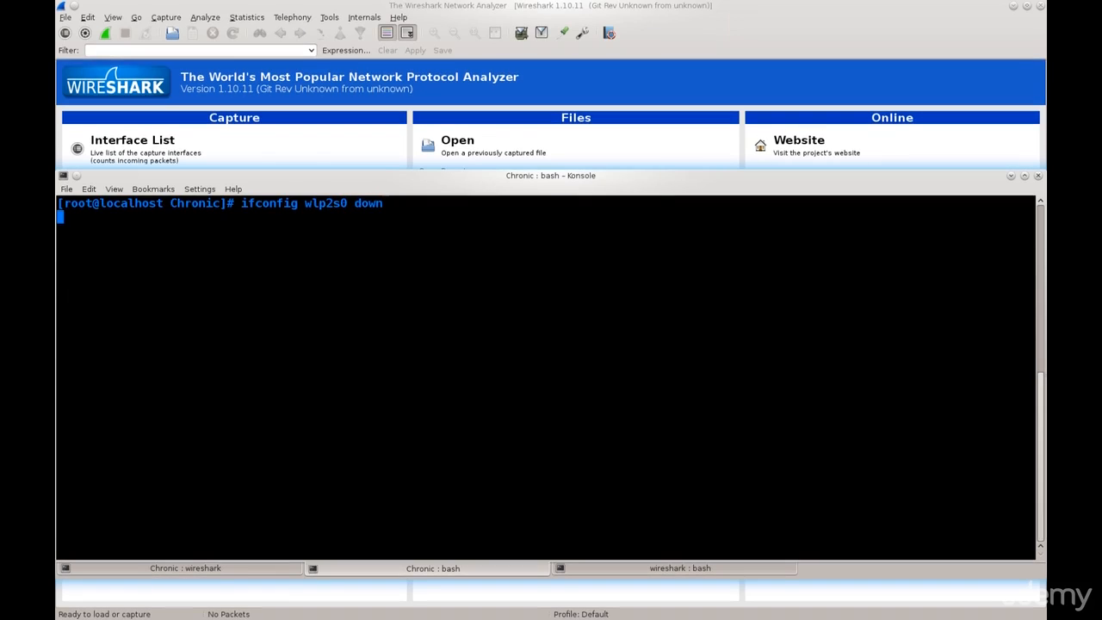
pyautogui.press('Return')
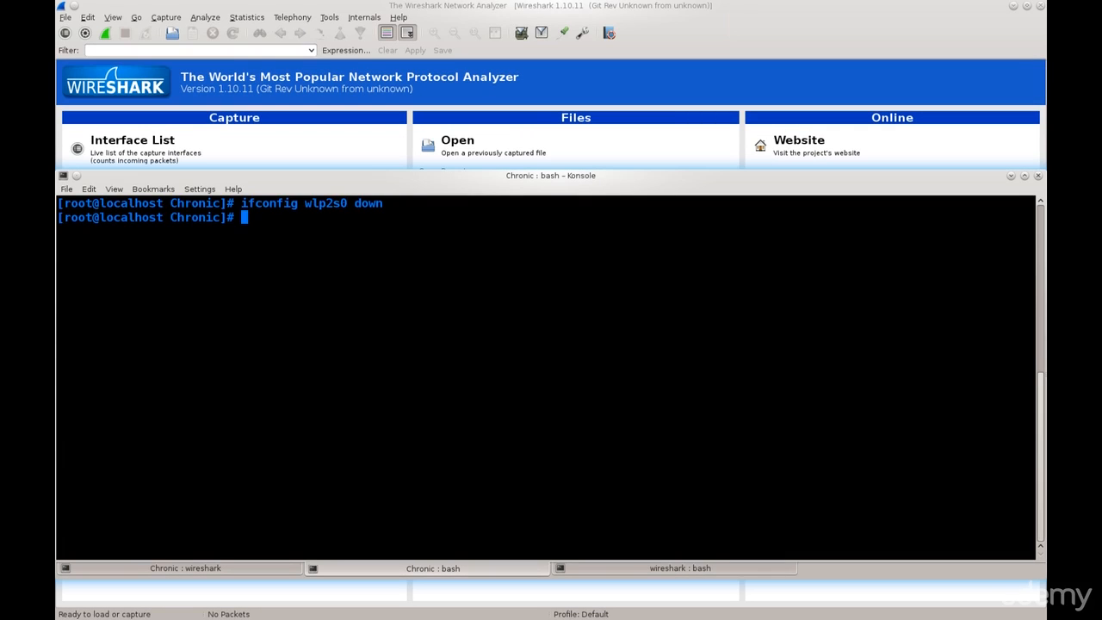
# Run ifconfig and read through its output to check whether wlp2s0 is still listed.
pyautogui.write('ifconfig')
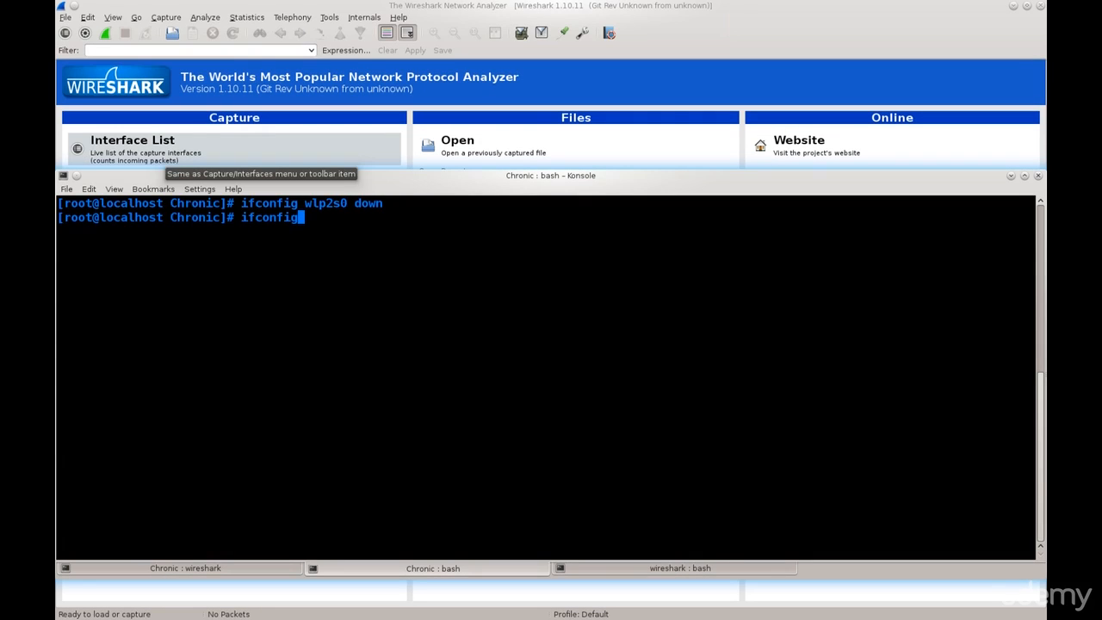
pyautogui.press('Return')
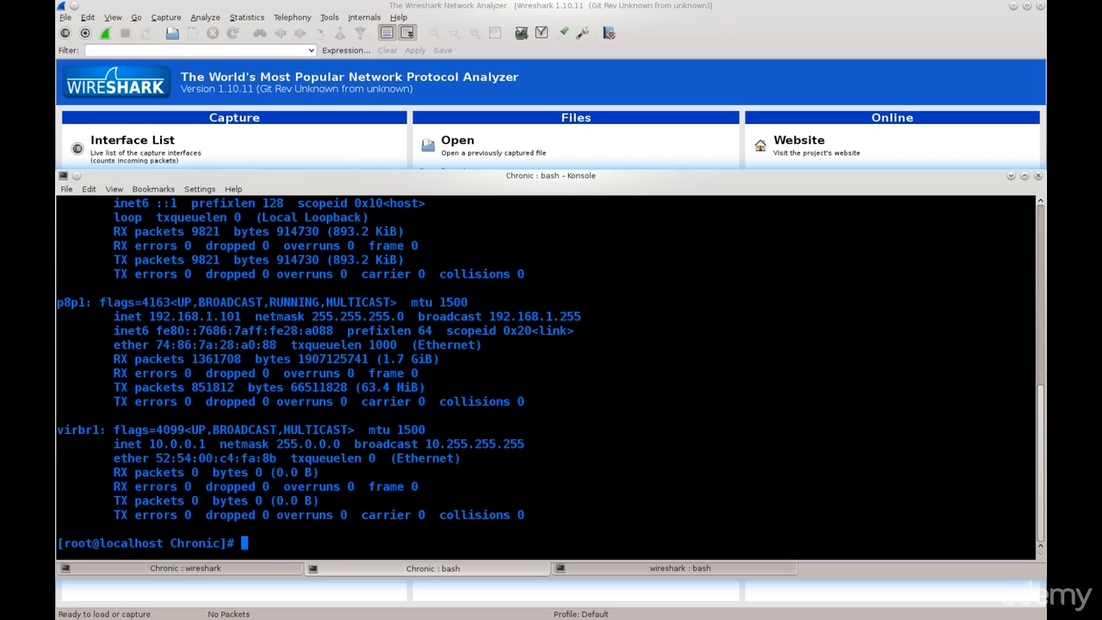
pyautogui.scroll(2, 551, 373)
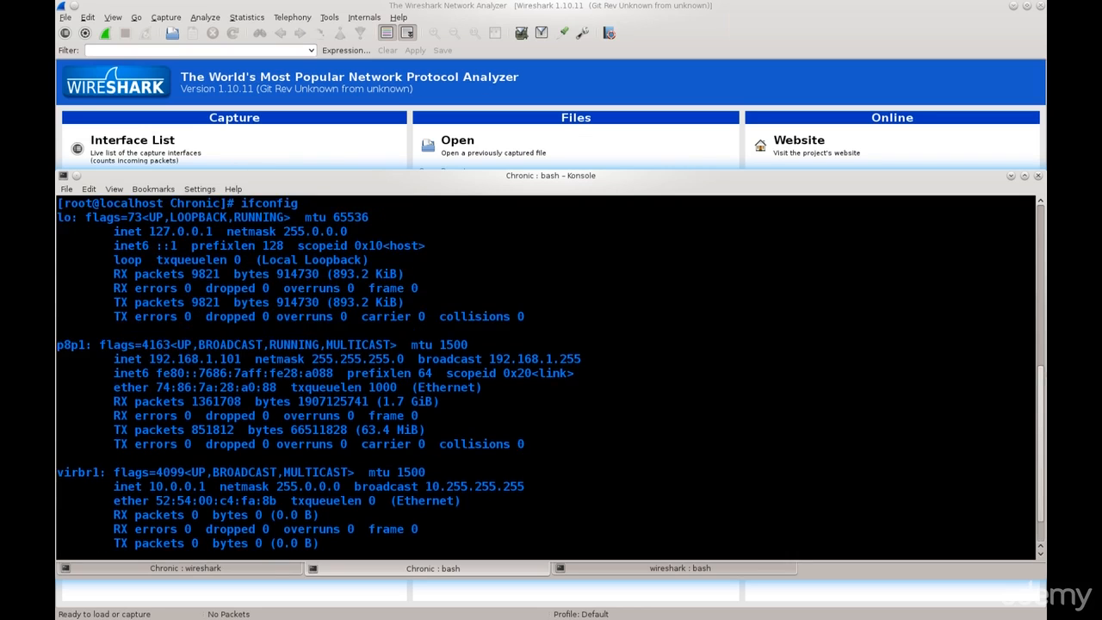
pyautogui.scroll(-2, 551, 374)
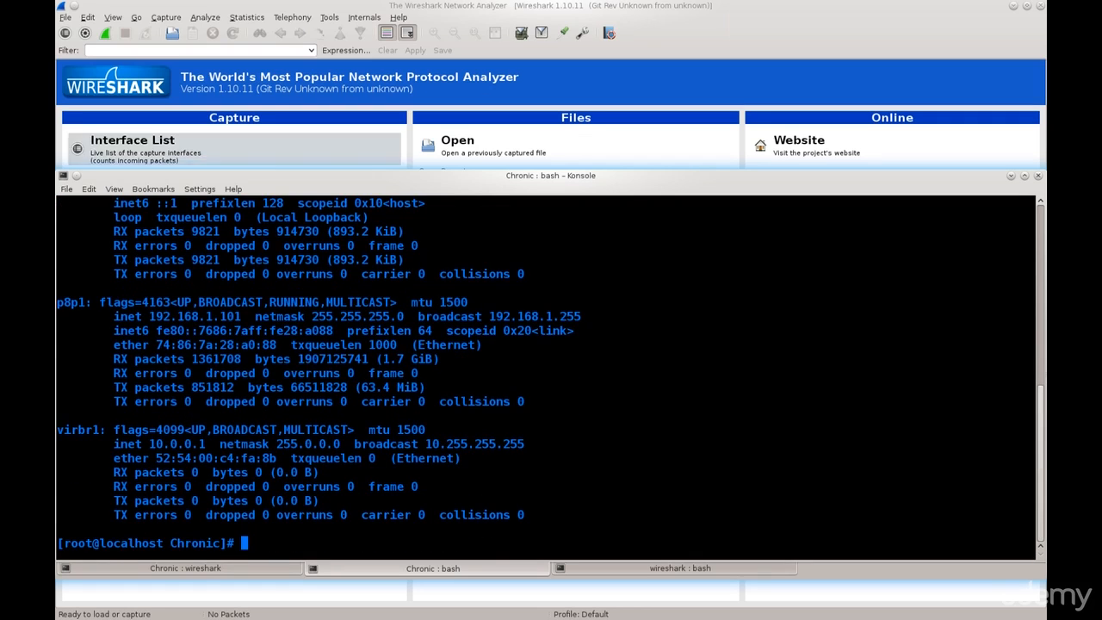
# Return to Wireshark, check the Capture Interfaces dialog for wlp2s0, close it, and refresh the interfaces.
pyautogui.click(172, 149)
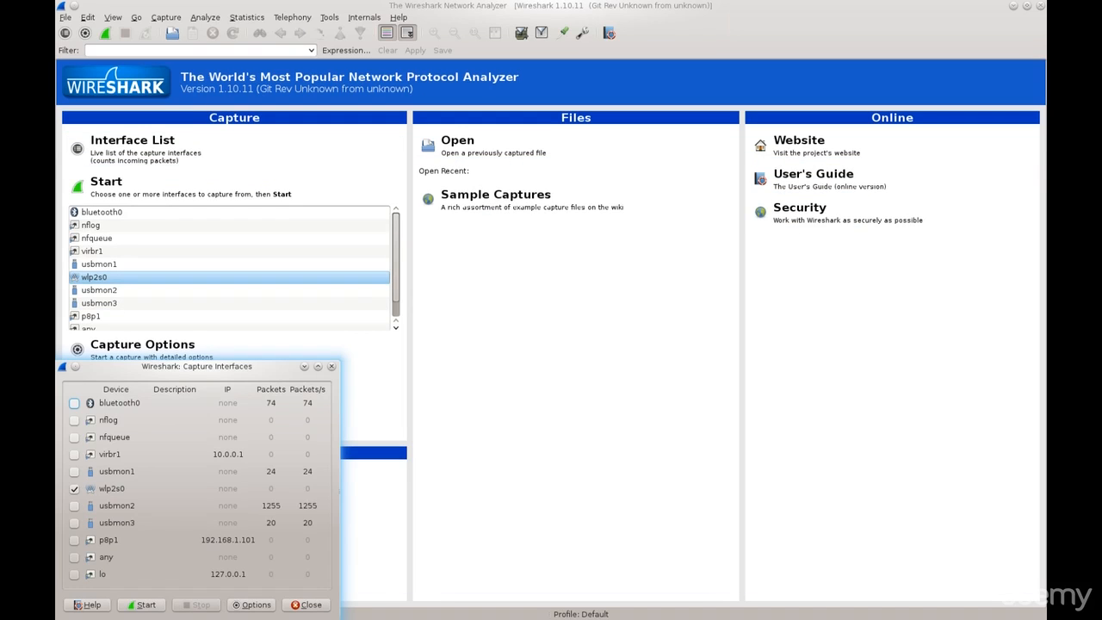
pyautogui.click(331, 366)
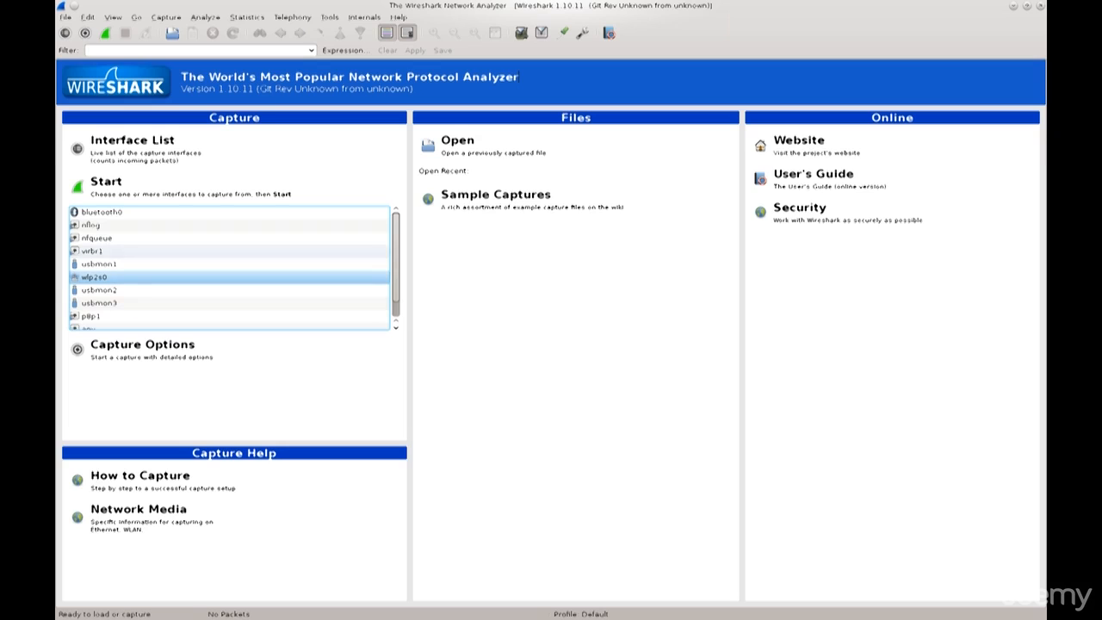
pyautogui.click(166, 17)
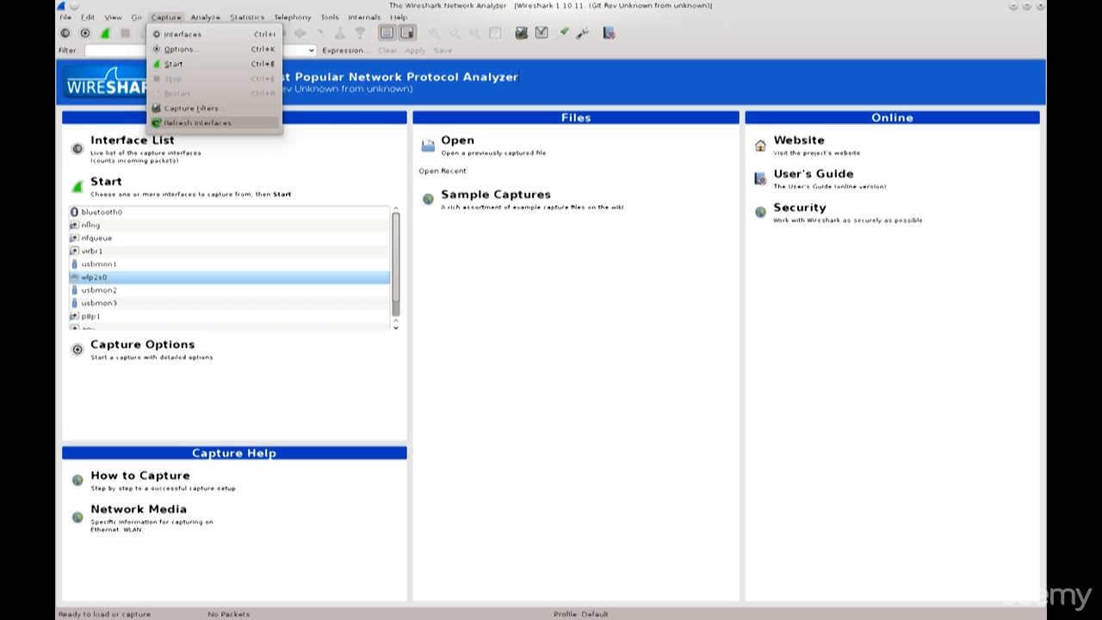
pyautogui.press('Return')
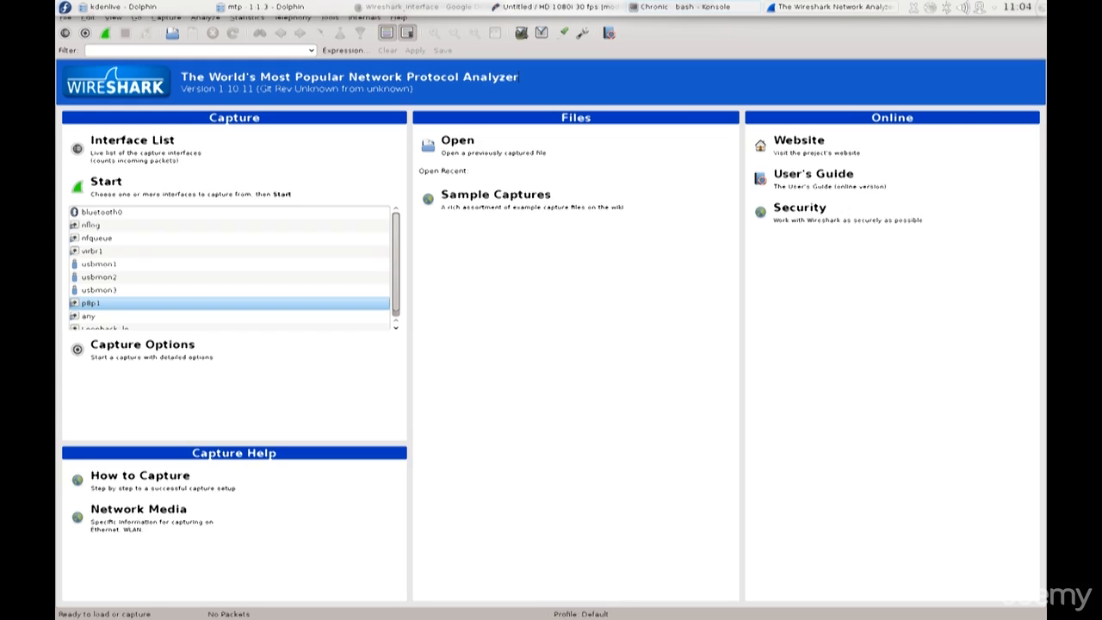
# Switch to Konsole and bring the wlp2s0 interface back up with ifconfig.
pyautogui.click(691, 7)
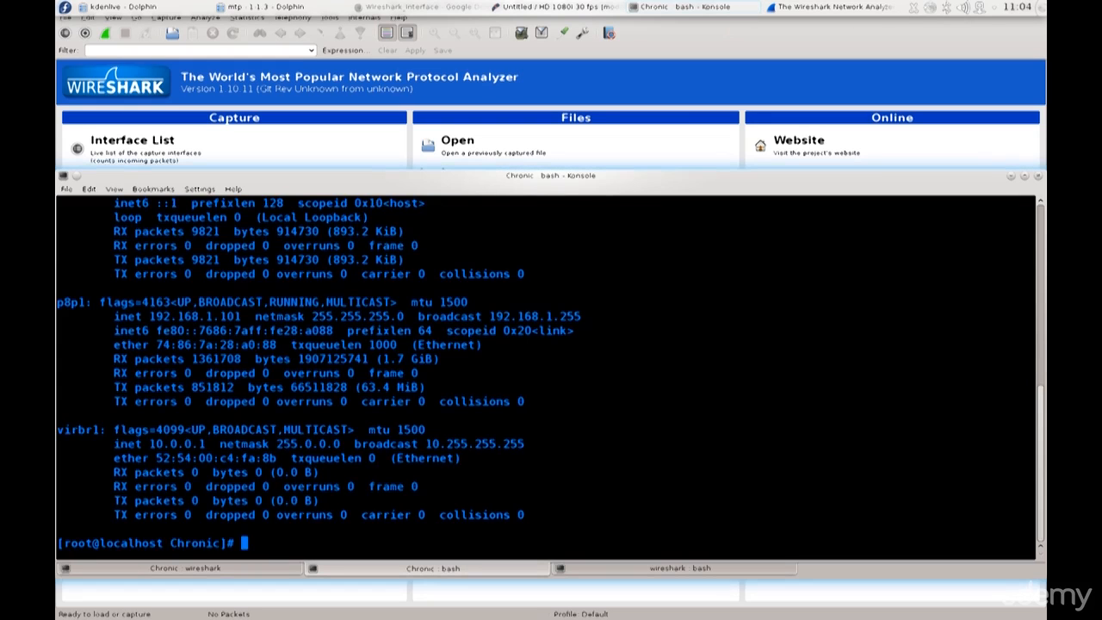
pyautogui.write('if')
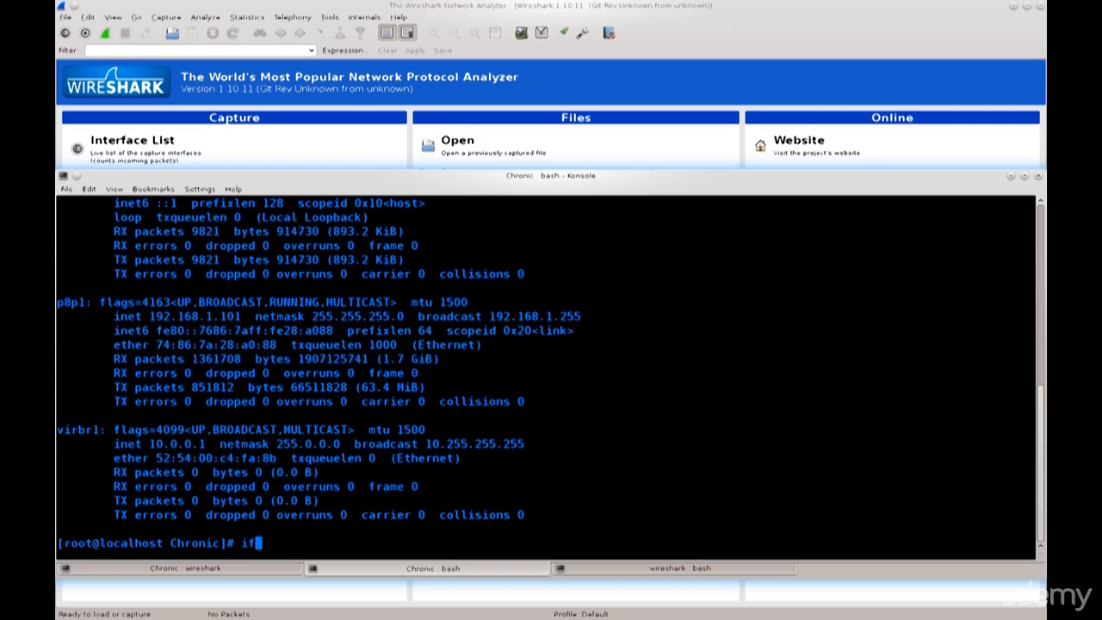
pyautogui.write('config wlp2s')
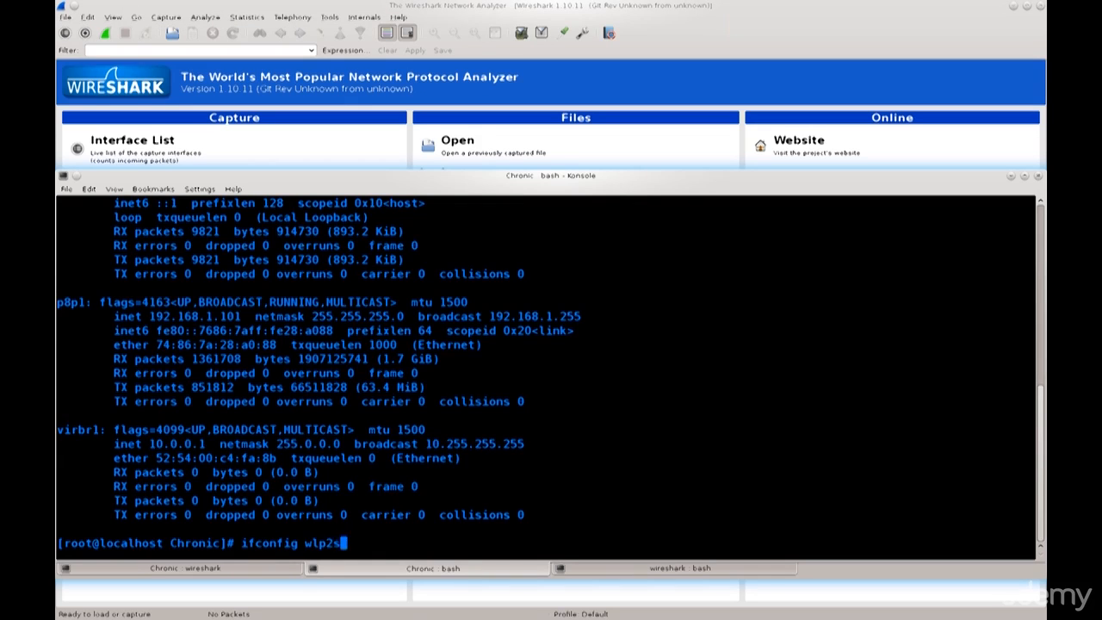
pyautogui.write('0 up')
pyautogui.press('Return')
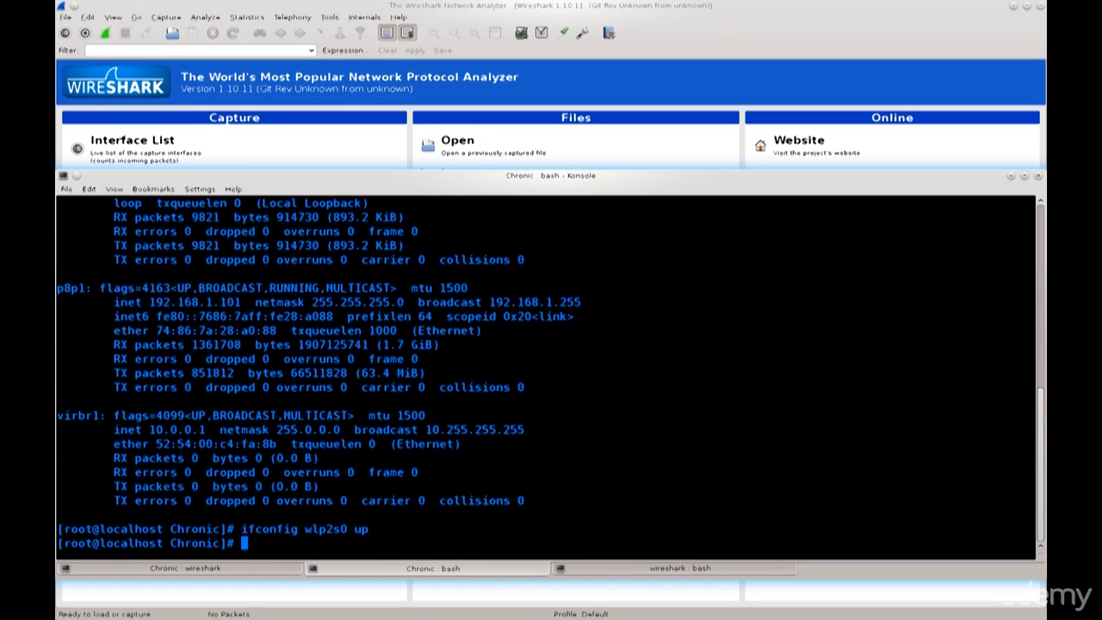
# List the network interfaces with ifconfig and locate the wlp2s0 entry in the output.
pyautogui.write('ifconfig')
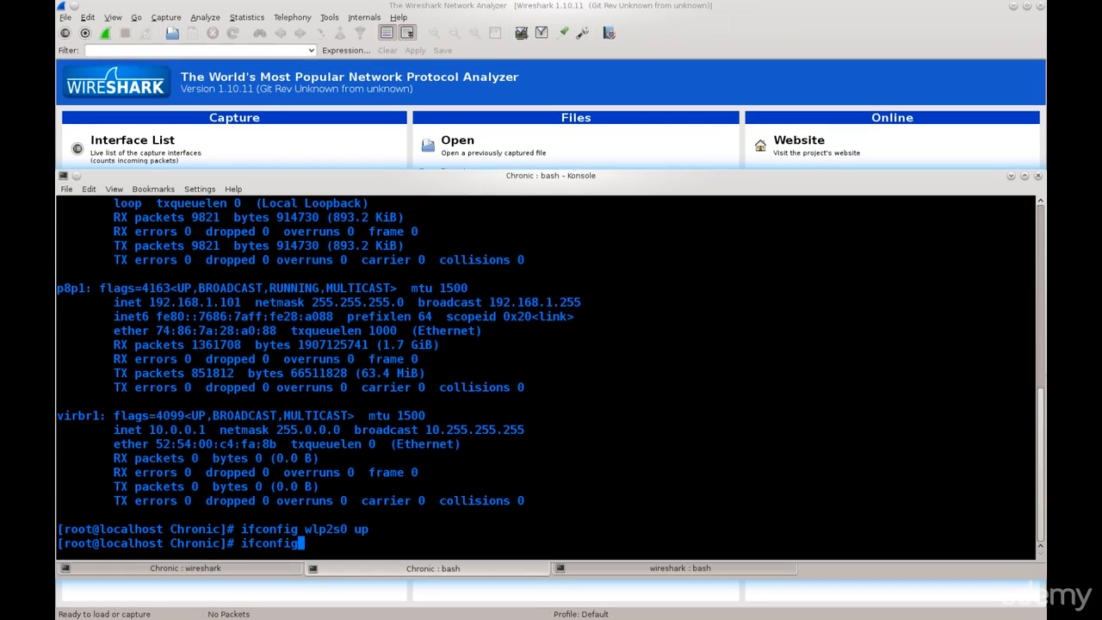
pyautogui.press('Return')
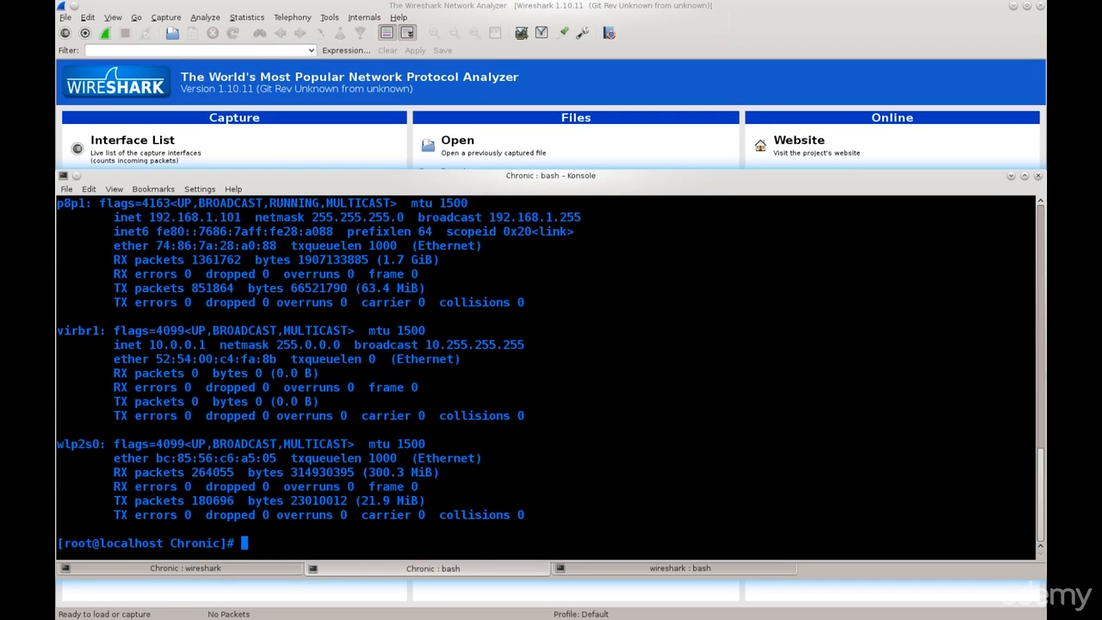
pyautogui.moveTo(65, 443); pyautogui.dragTo(100, 444)
# Return to Wireshark, refresh the capture interfaces, and clear the selection in the interface list.
pyautogui.click(518, 77)
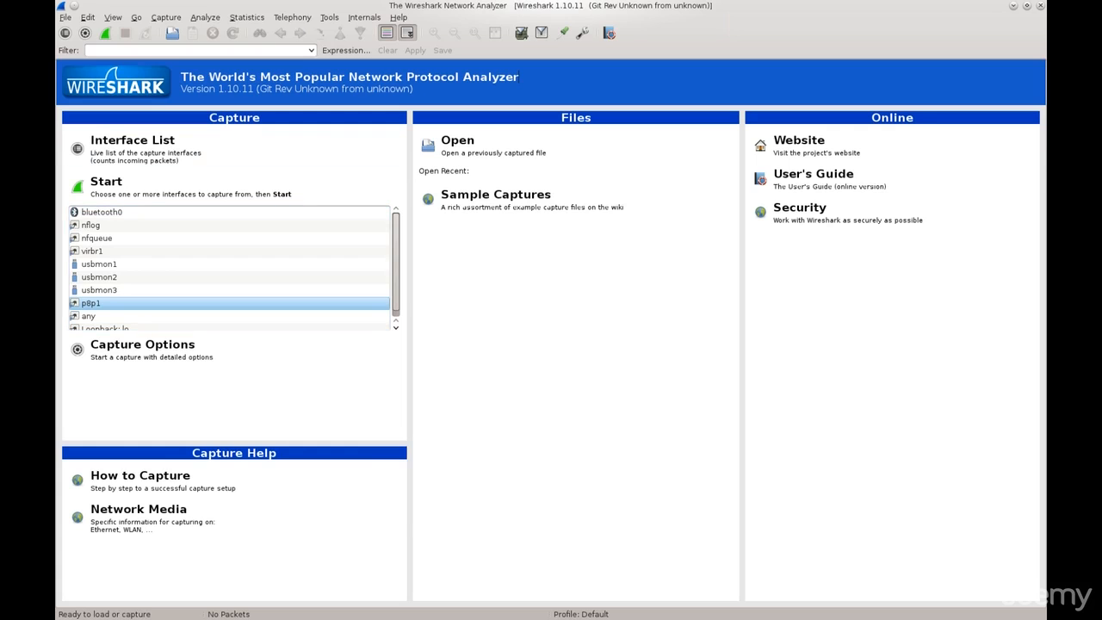
pyautogui.hotkey('alt', 'c')
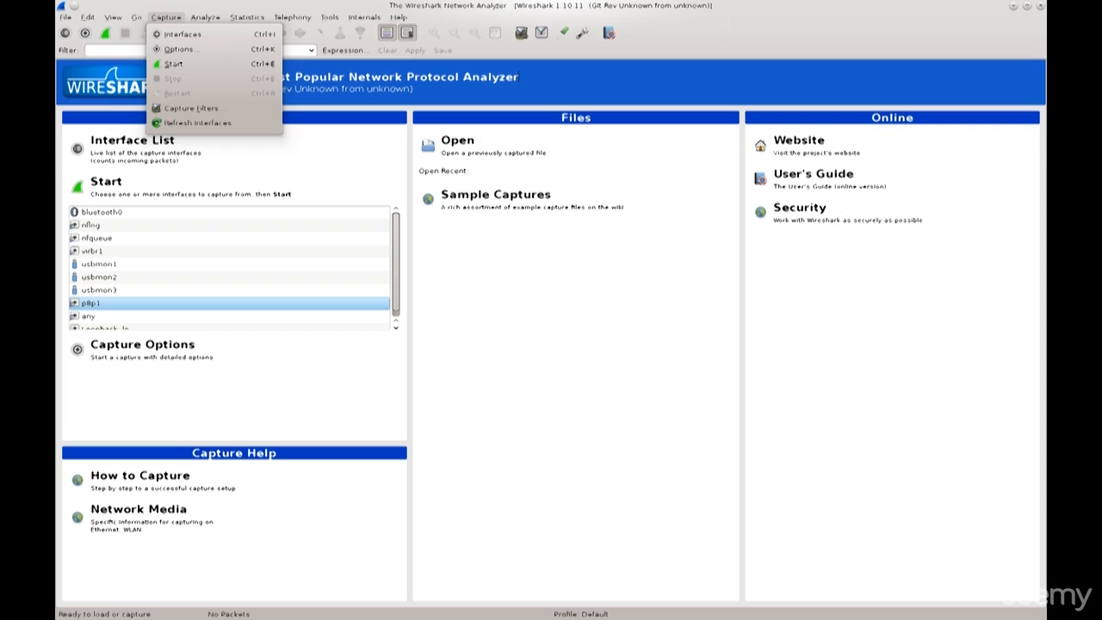
pyautogui.click(198, 124)
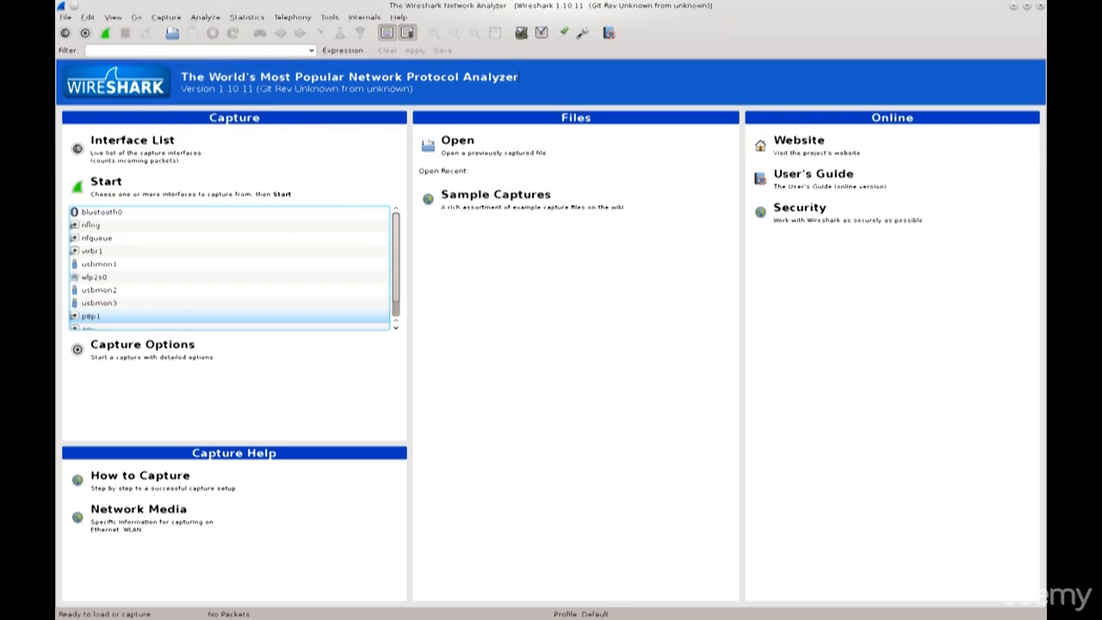
pyautogui.click(94, 277)
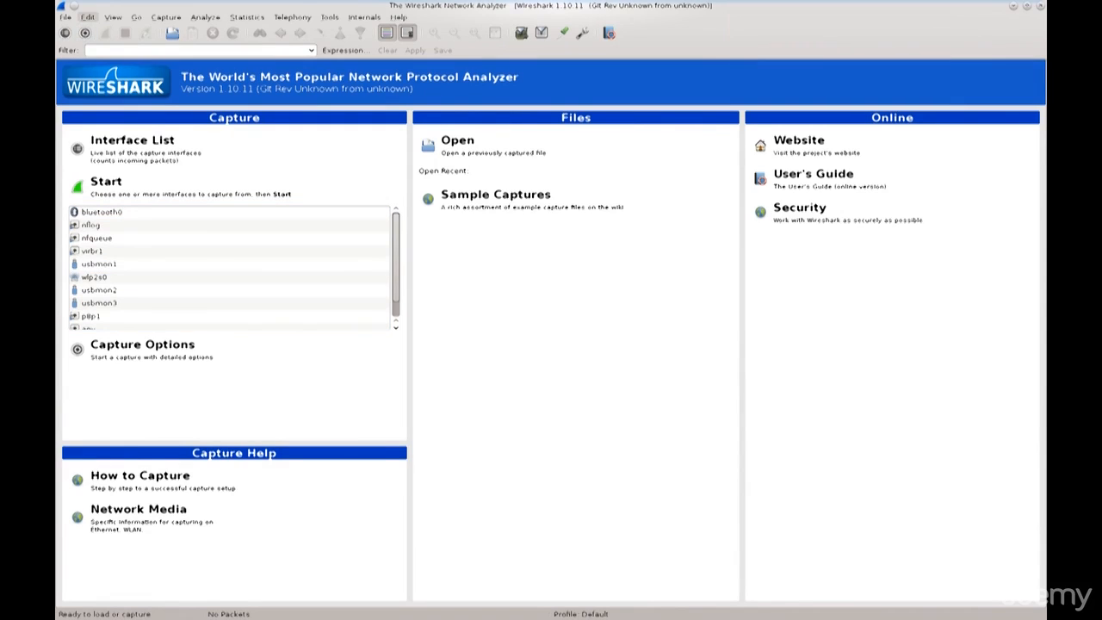
# Open the Wireshark preferences, move the dialog clear of the screen edge, and examine the Layout and Columns settings.
pyautogui.click(88, 18)
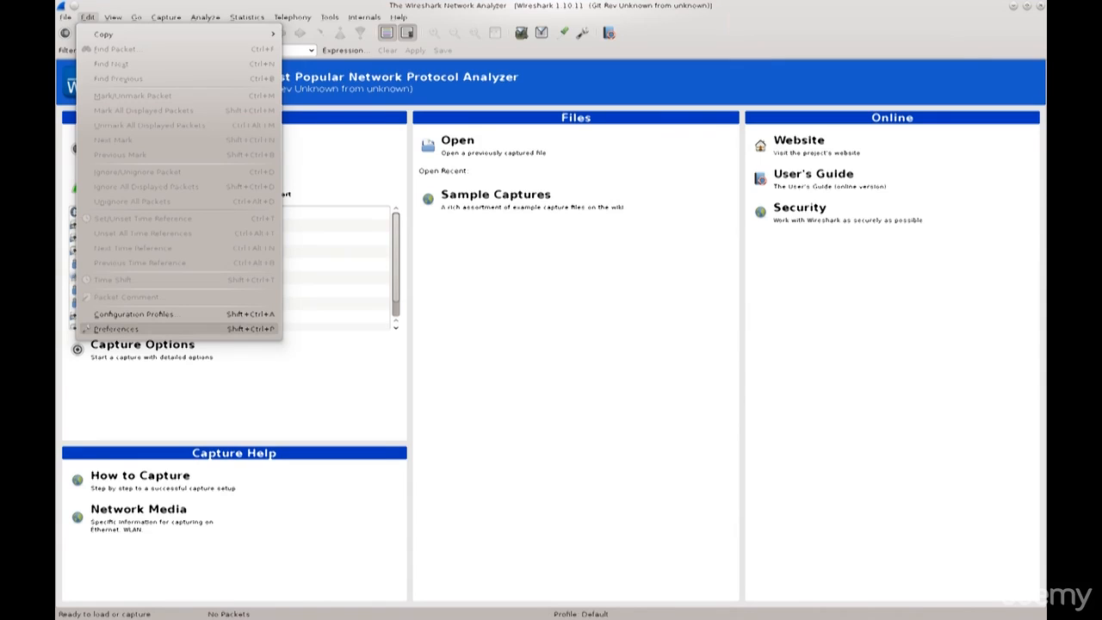
pyautogui.click(117, 328)
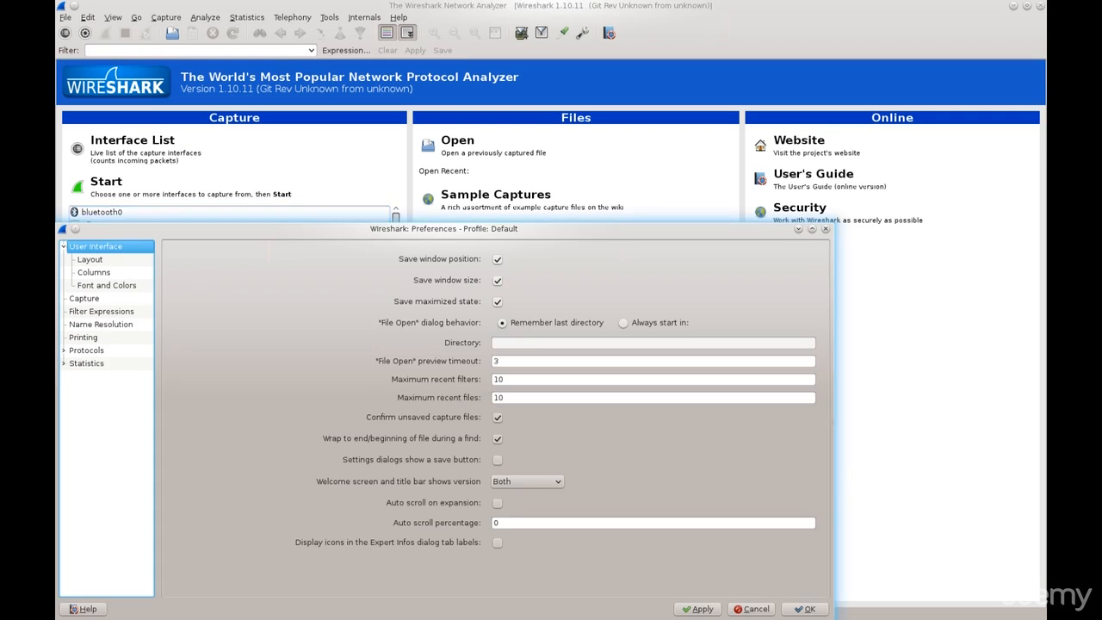
pyautogui.moveTo(444, 229); pyautogui.dragTo(527, 150)
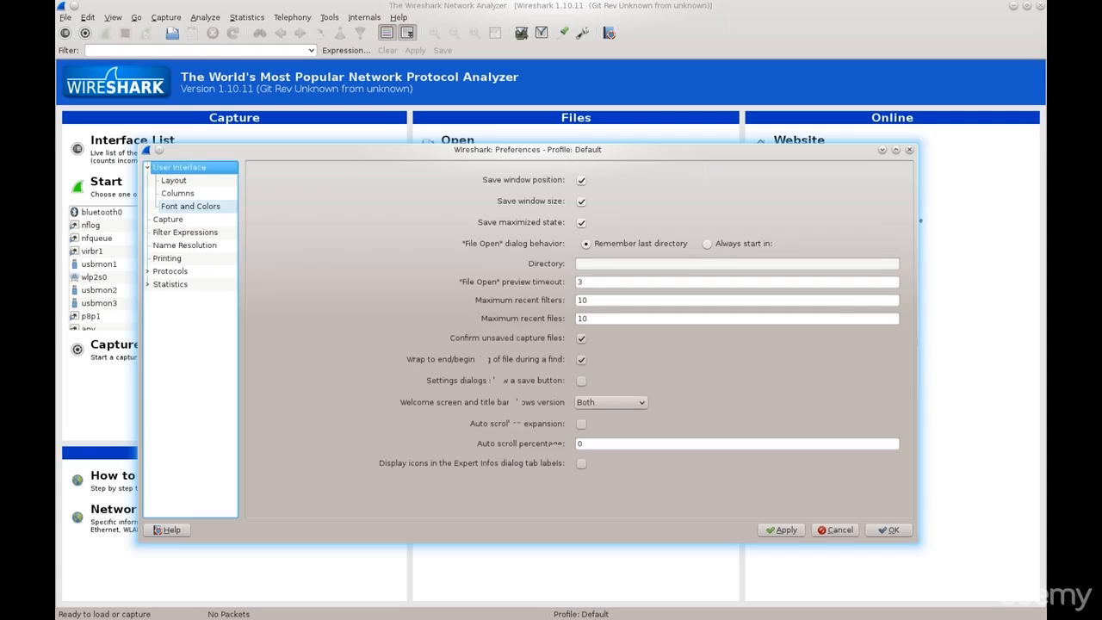
pyautogui.click(174, 180)
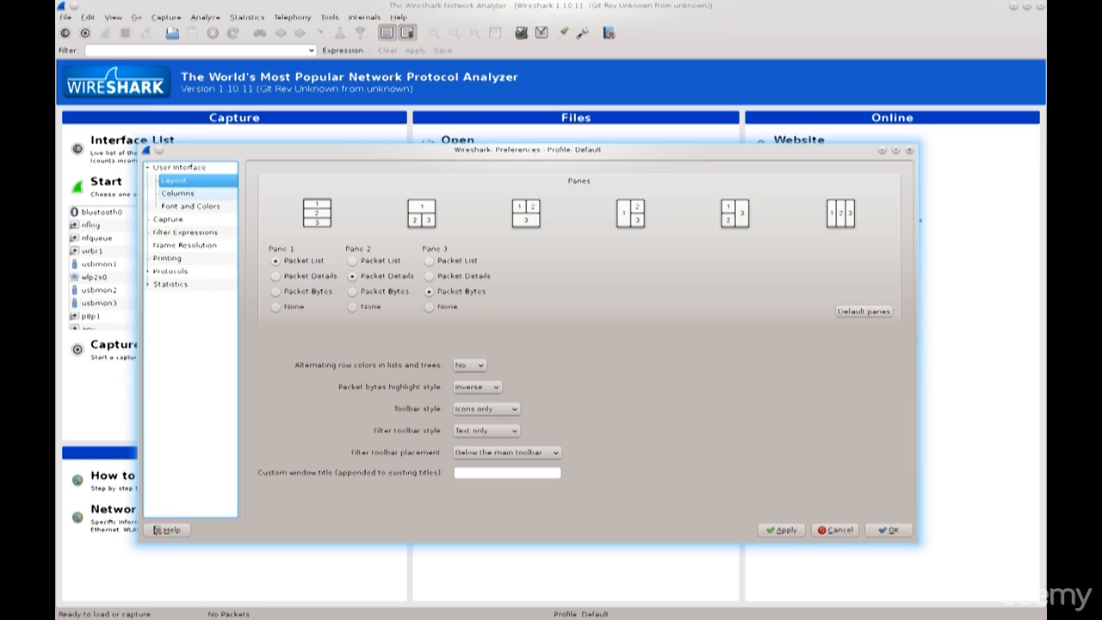
pyautogui.click(178, 192)
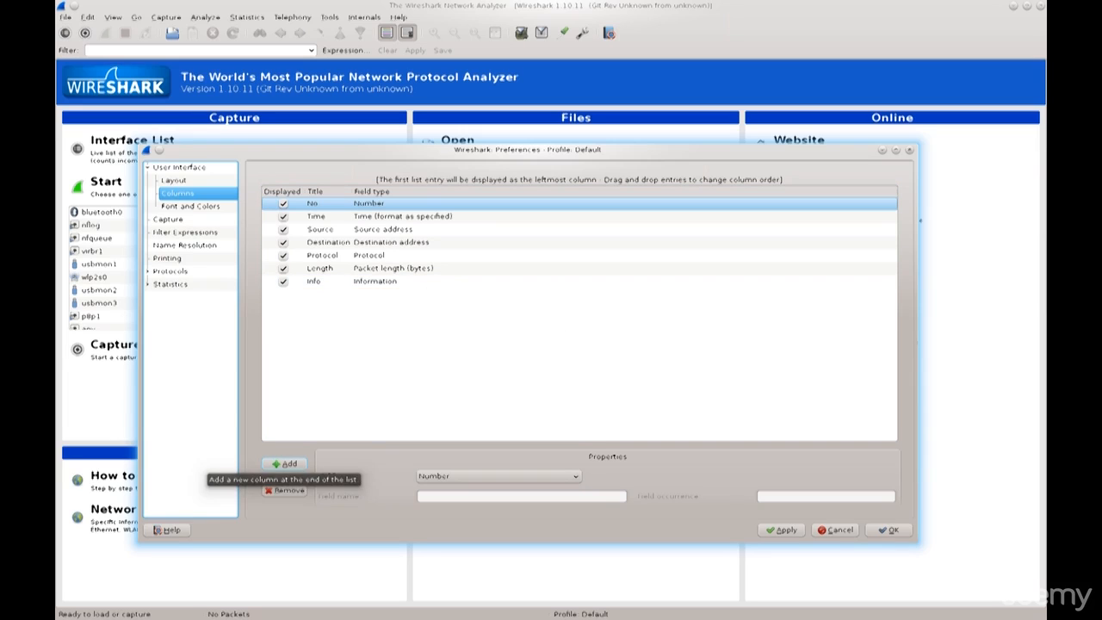
# Add a new column to the packet list columns and title it "Whatever".
pyautogui.click(285, 463)
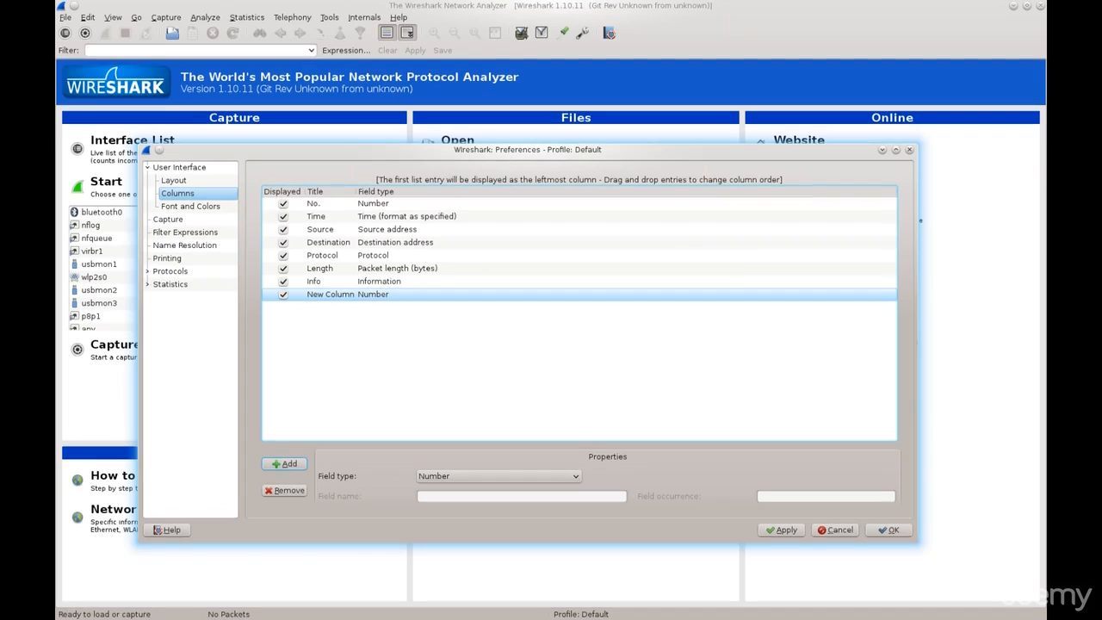
pyautogui.click(330, 294)
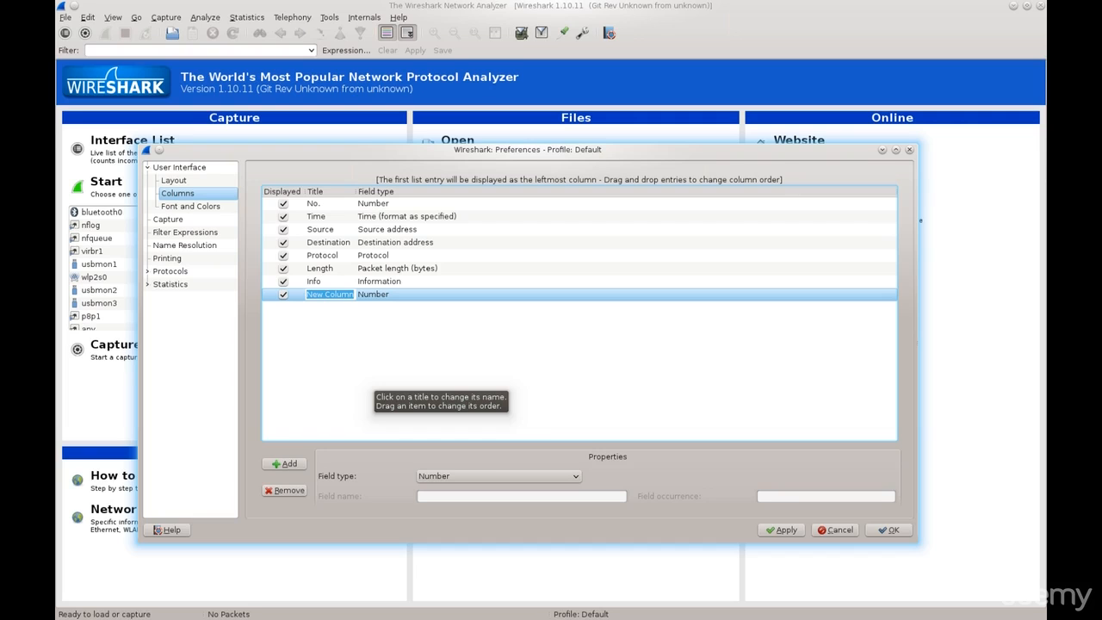
pyautogui.write('S')
pyautogui.press('BackSpace')
pyautogui.write('Whatever')
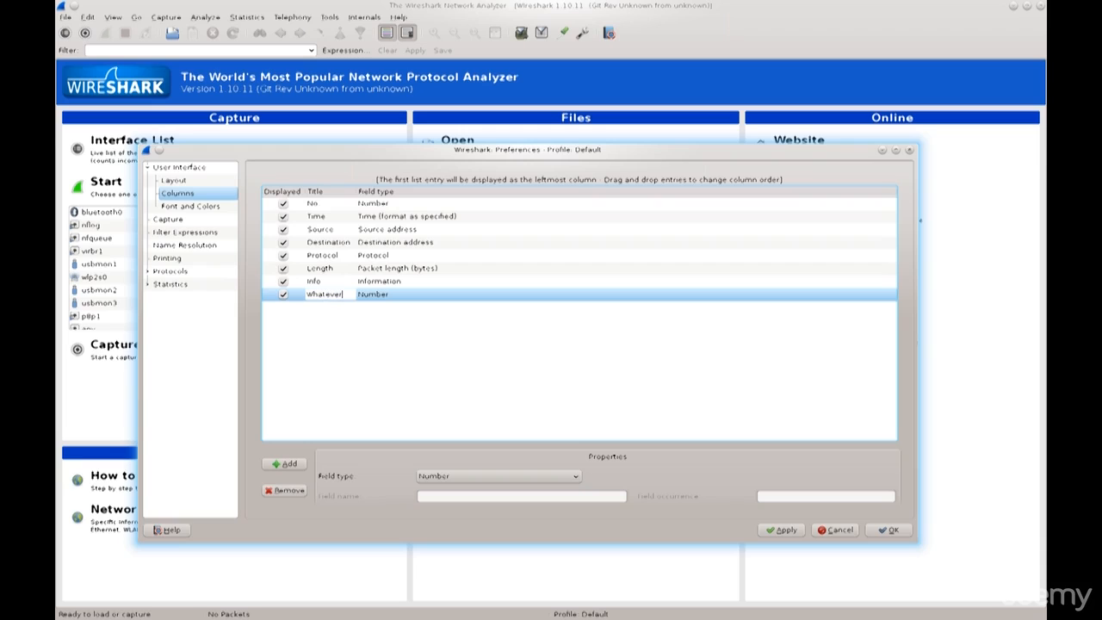
pyautogui.press('Return')
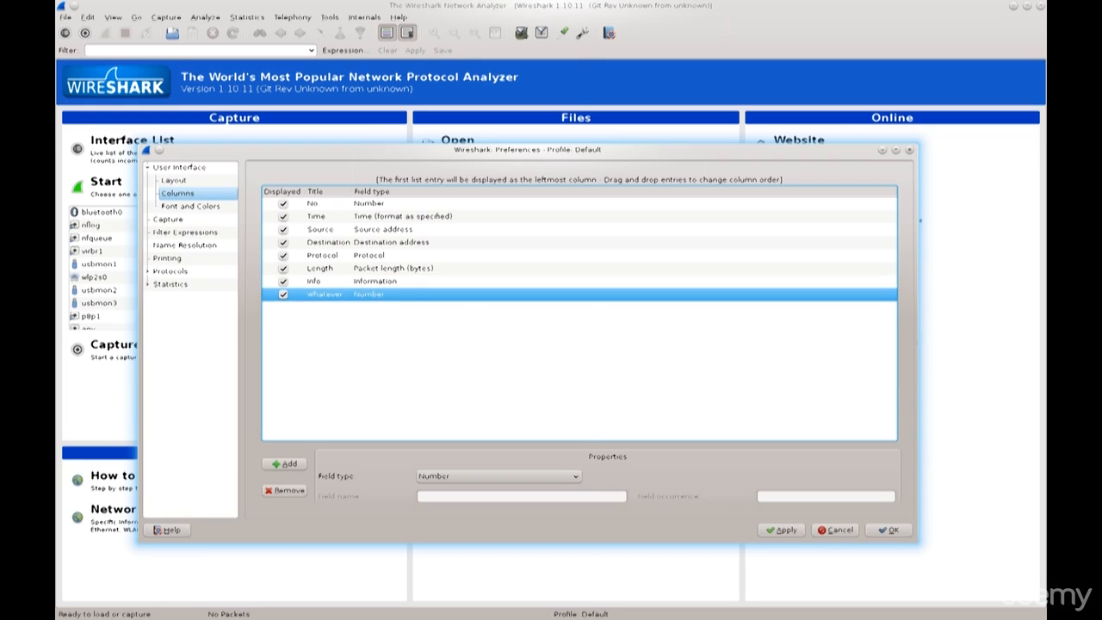
# Examine the field types offered for the Whatever column, and remove that column from the list.
pyautogui.click(499, 476)
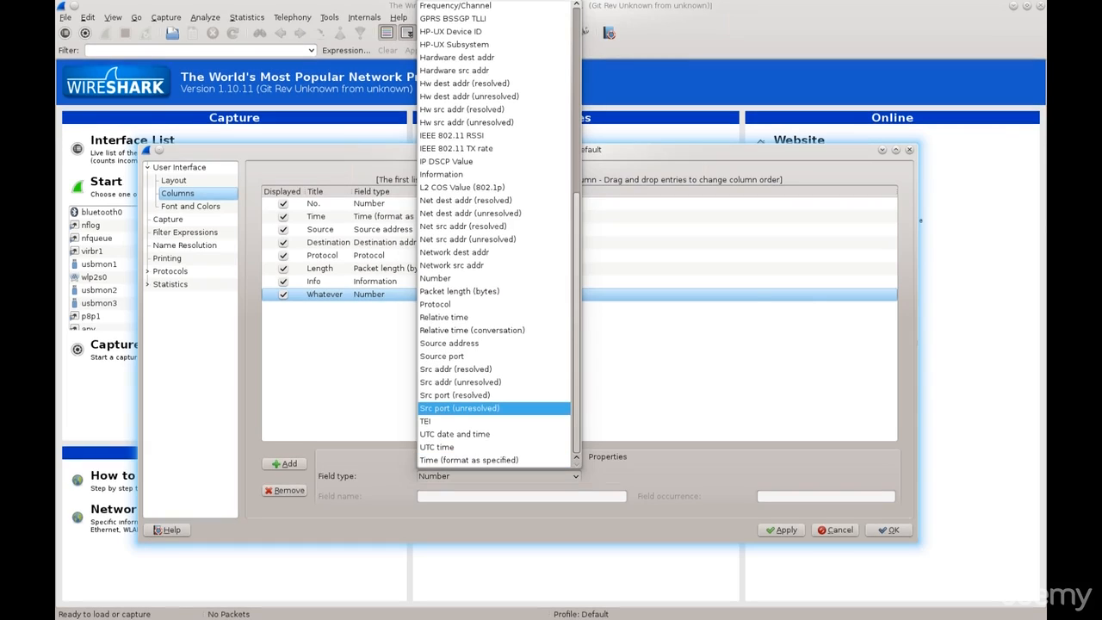
pyautogui.scroll(8, 490, 201)
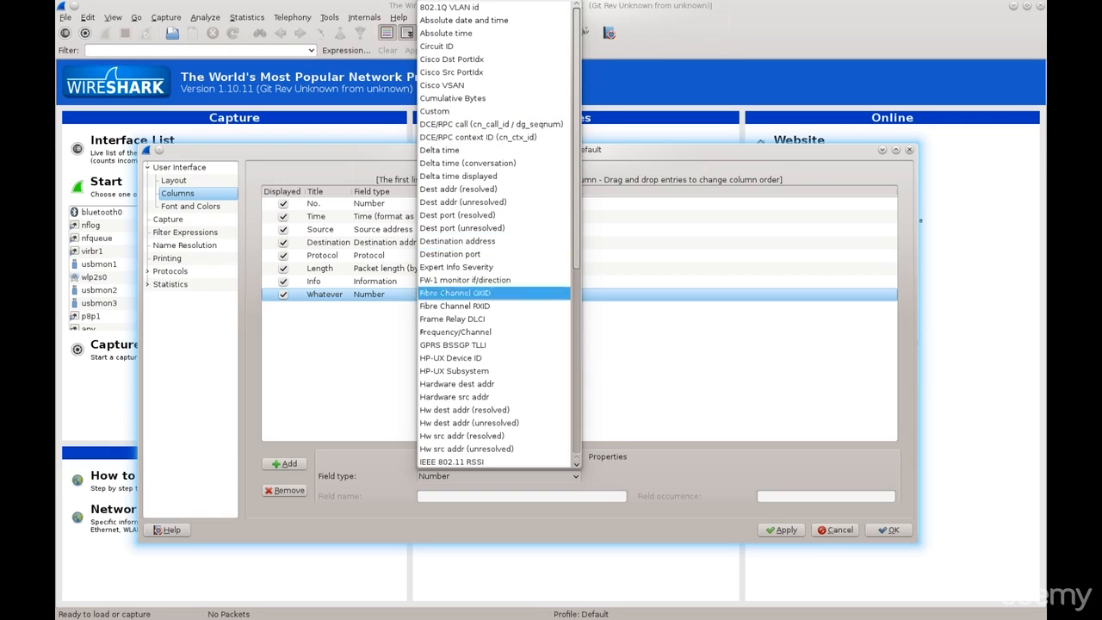
pyautogui.scroll(-8, 491, 332)
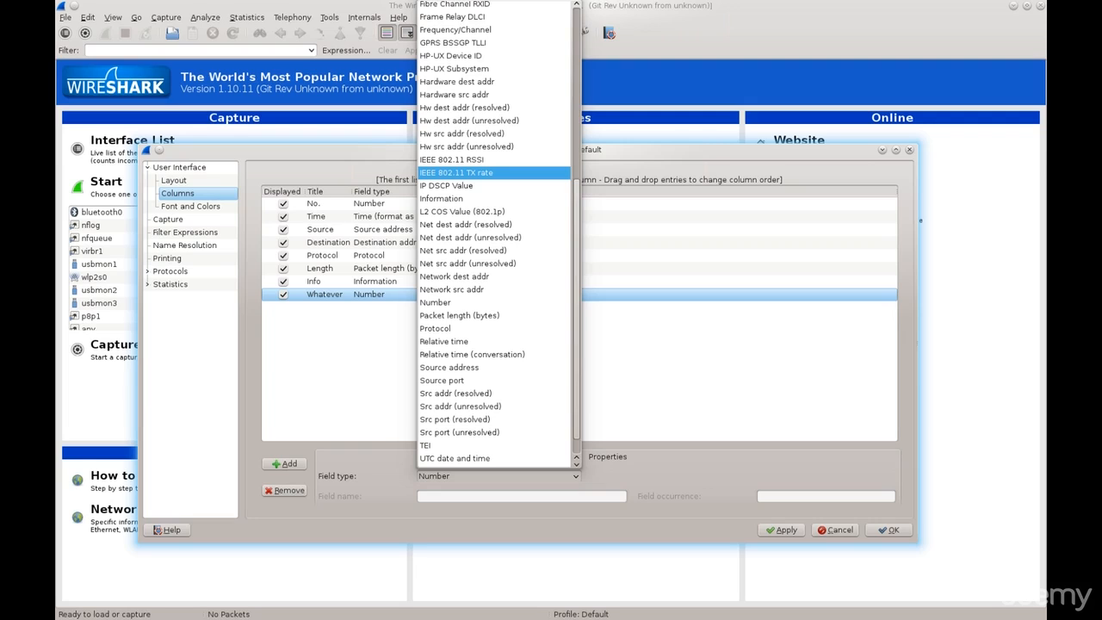
pyautogui.press('Down')
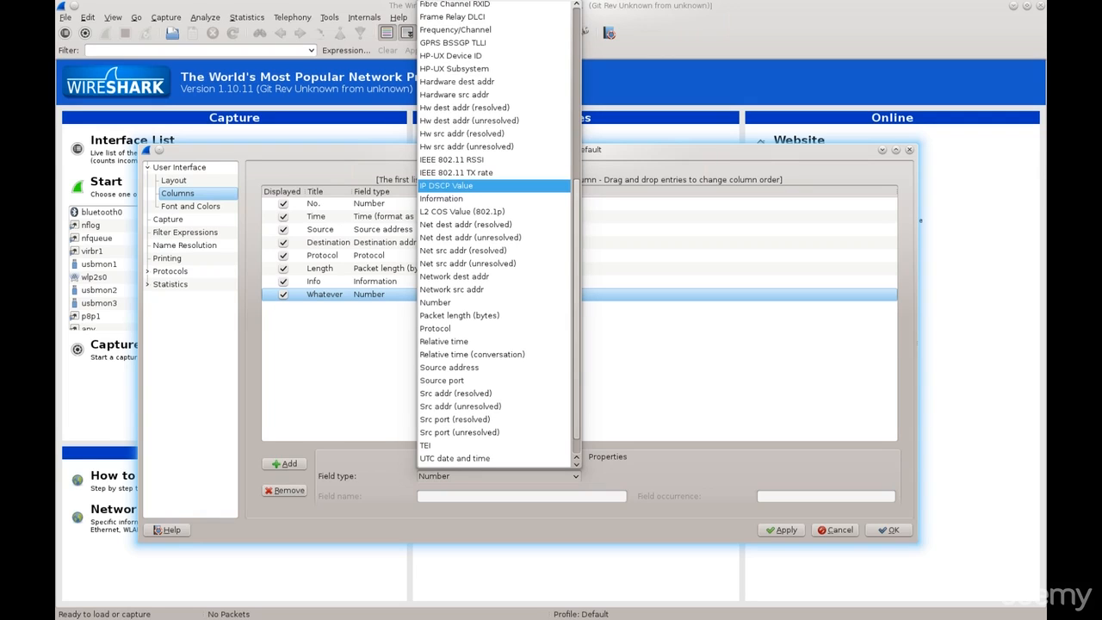
pyautogui.press('Down')
pyautogui.press('Down')
pyautogui.press('Down')
pyautogui.press('Down')
pyautogui.press('Down')
pyautogui.press('Down')
pyautogui.press('Down')
pyautogui.press('Down')
pyautogui.press('Down')
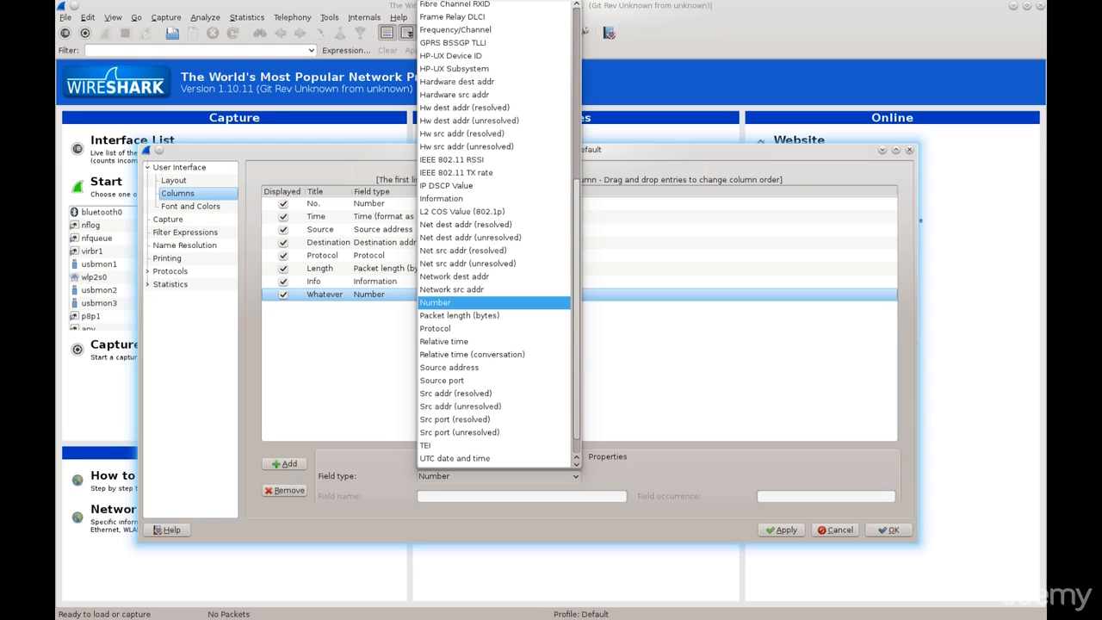
pyautogui.press('Down')
pyautogui.press('Down')
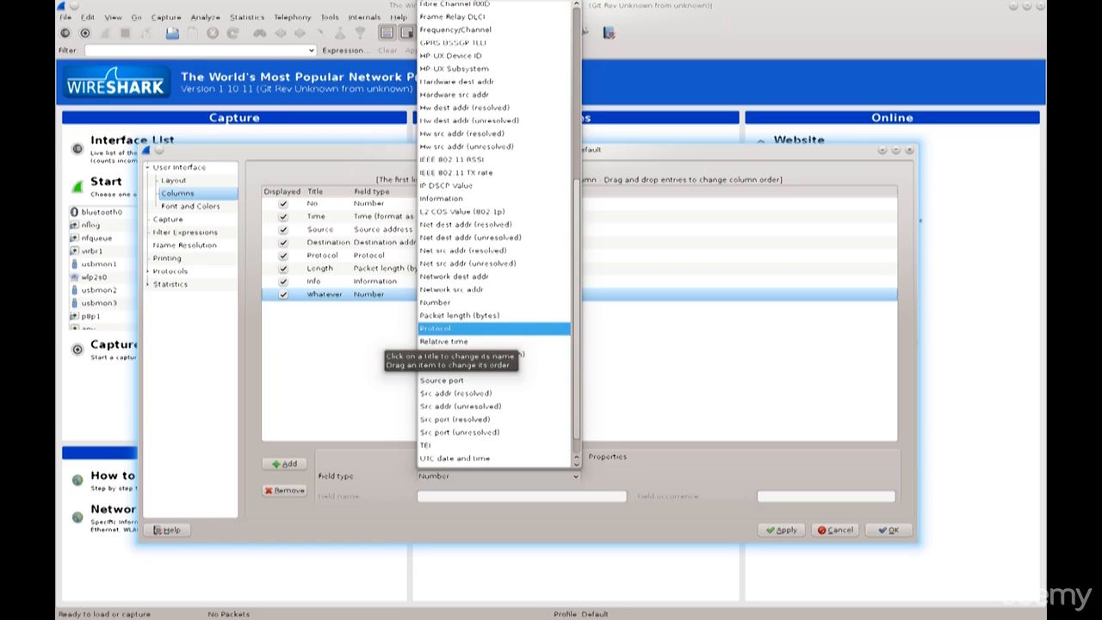
pyautogui.press('Escape')
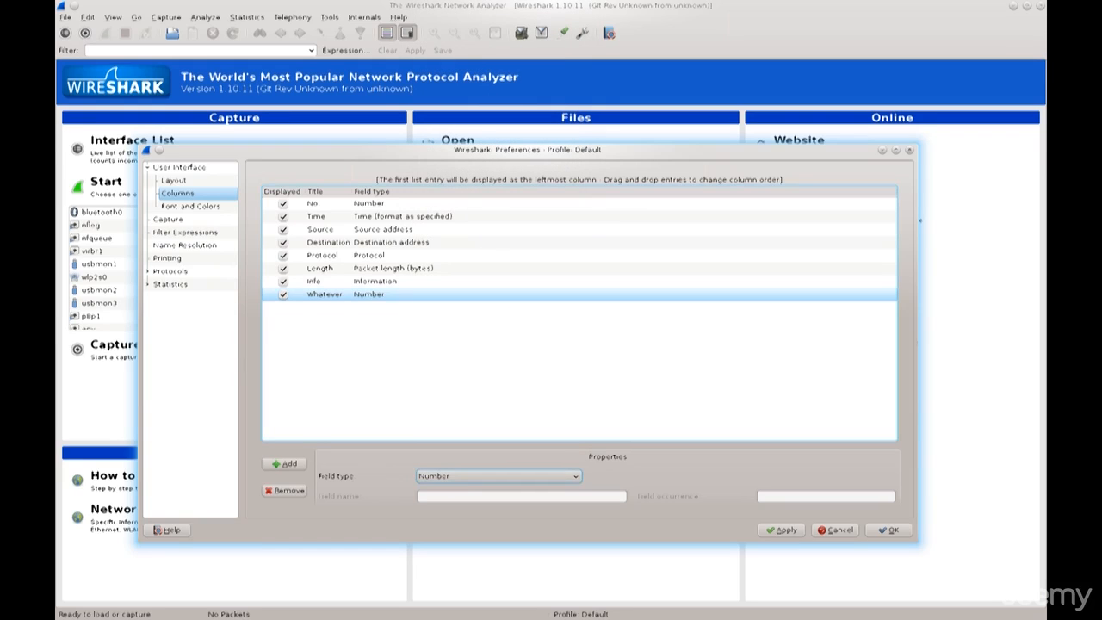
pyautogui.click(286, 490)
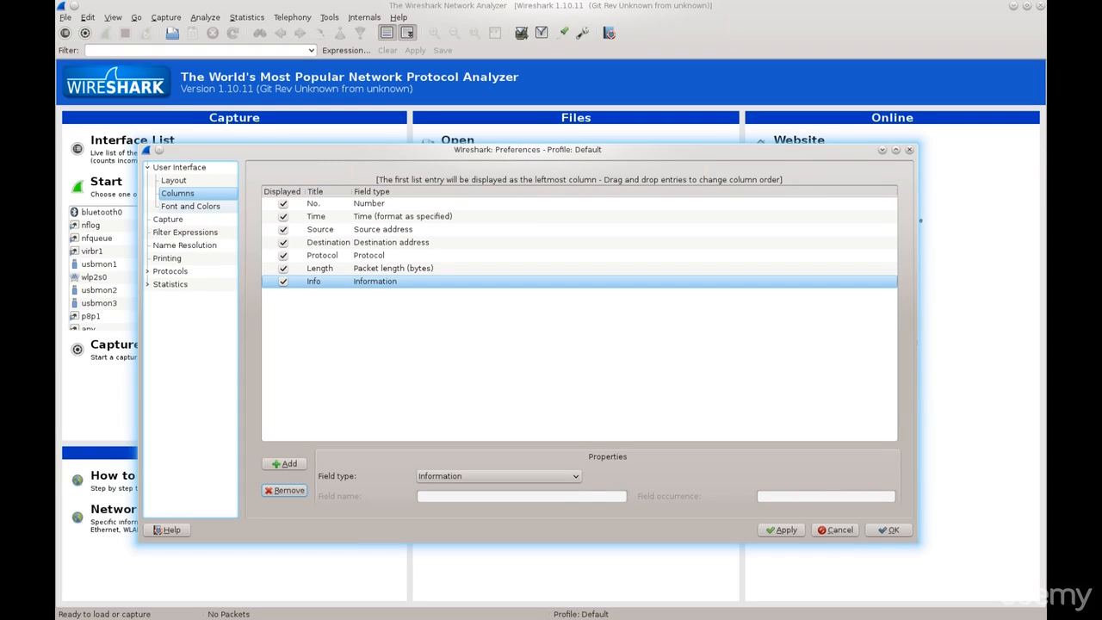
# Set the main window font size to 14 in the Font and Colors preferences, keeping the Monospace family.
pyautogui.click(190, 206)
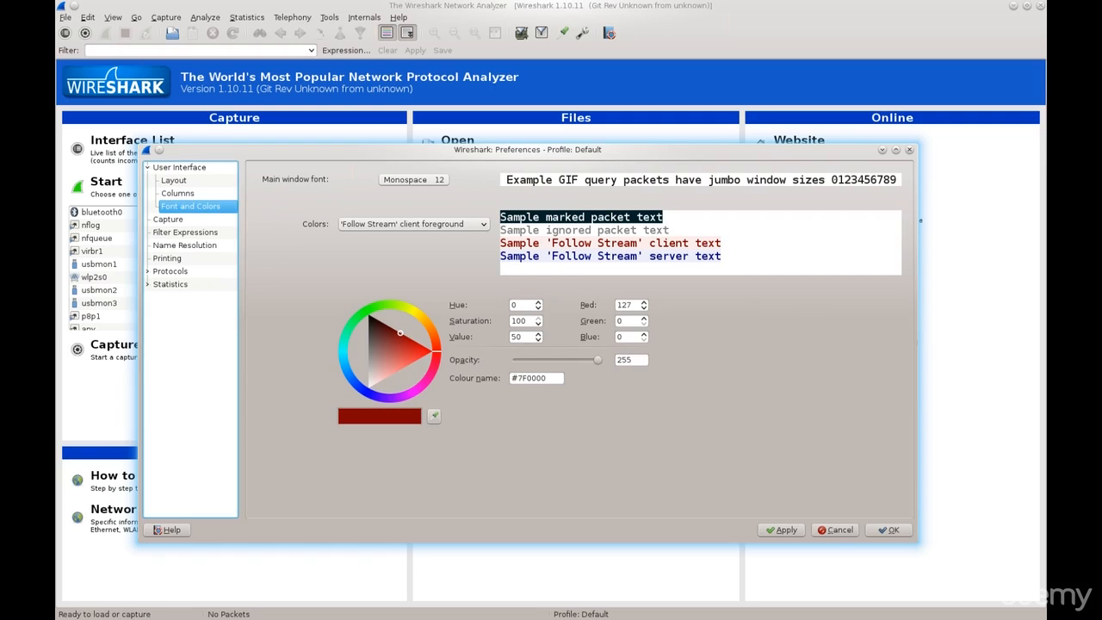
pyautogui.click(414, 179)
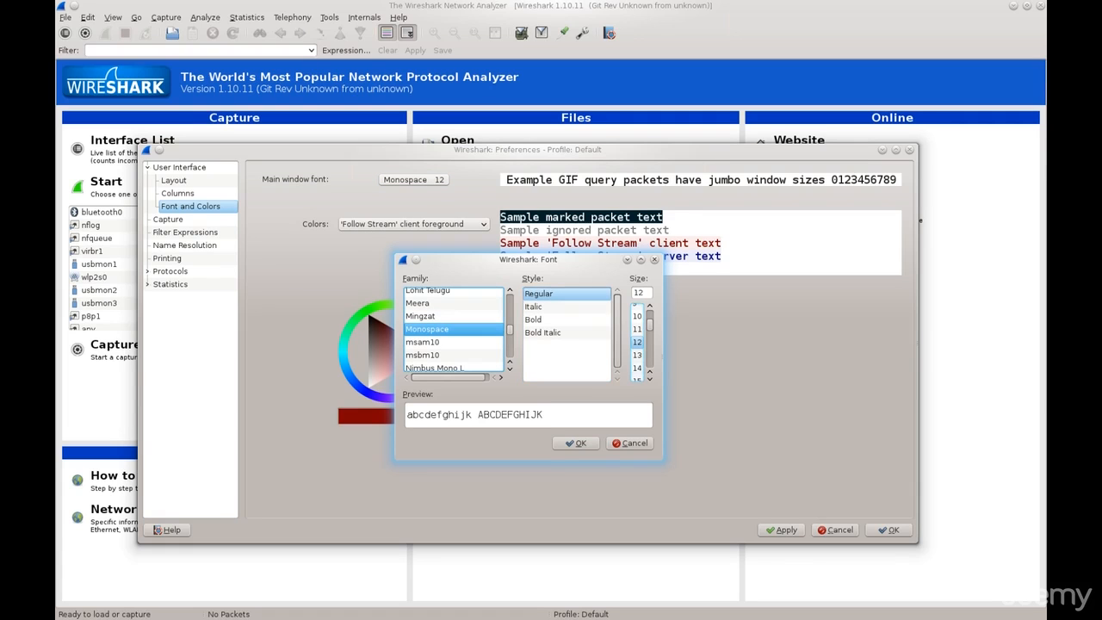
pyautogui.click(637, 368)
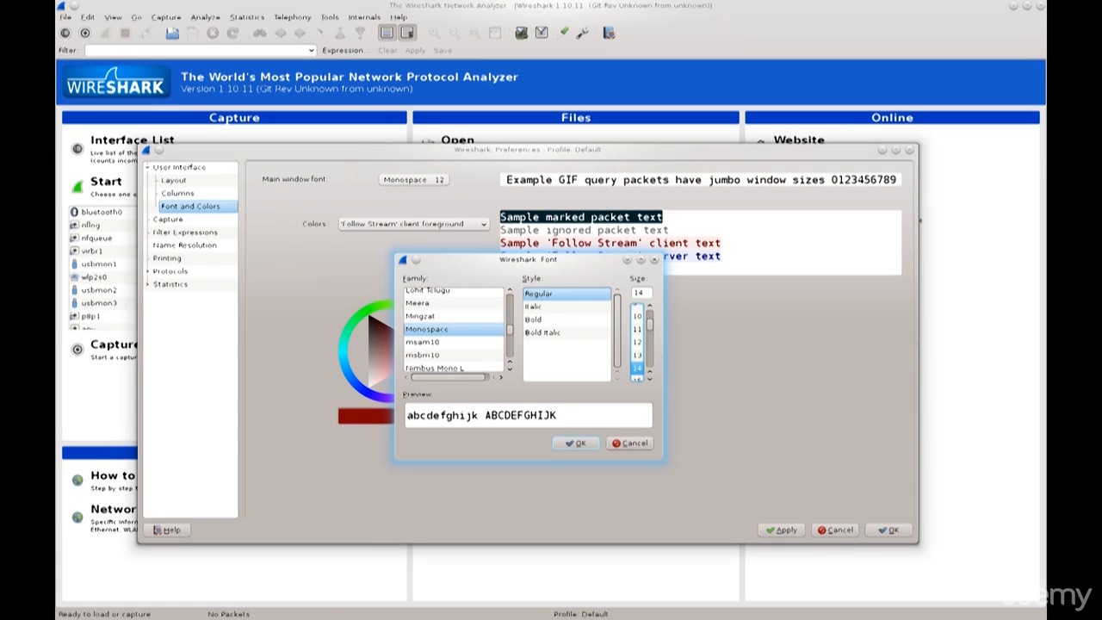
pyautogui.click(575, 443)
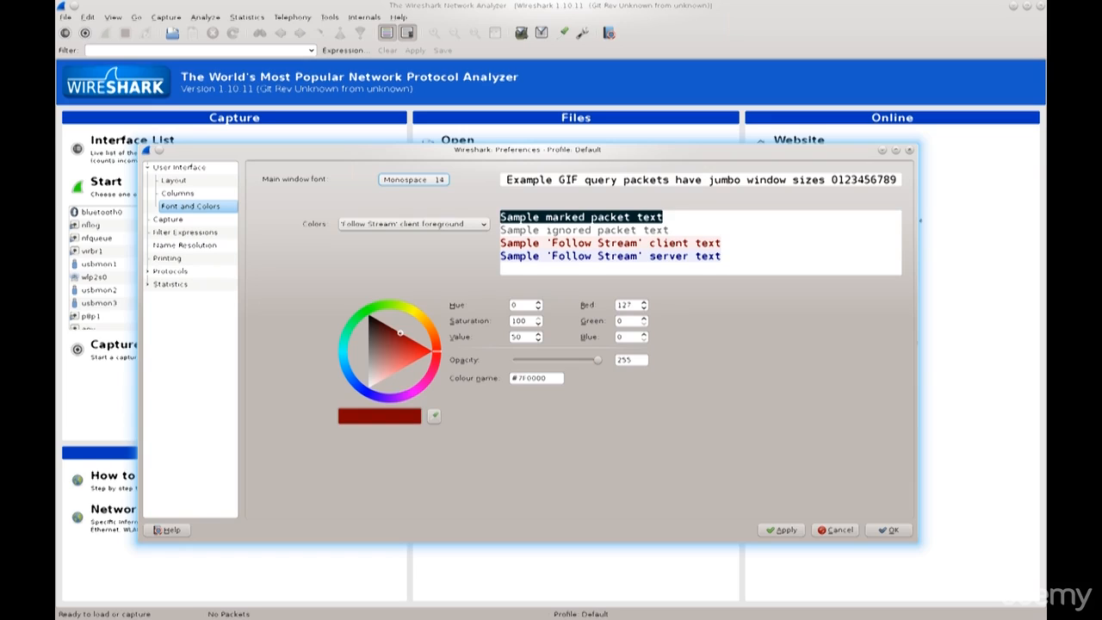
pyautogui.doubleClick(689, 217)
pyautogui.click(688, 217)
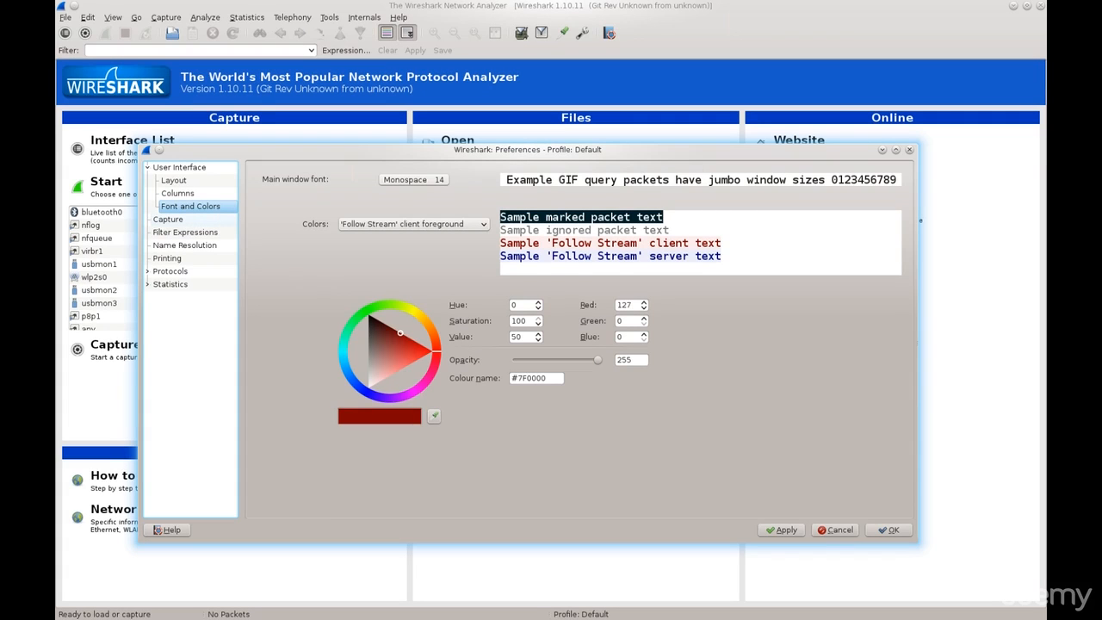
# Open the Capture preferences and examine the interfaces offered as the default interface, leaving the field empty.
pyautogui.click(169, 220)
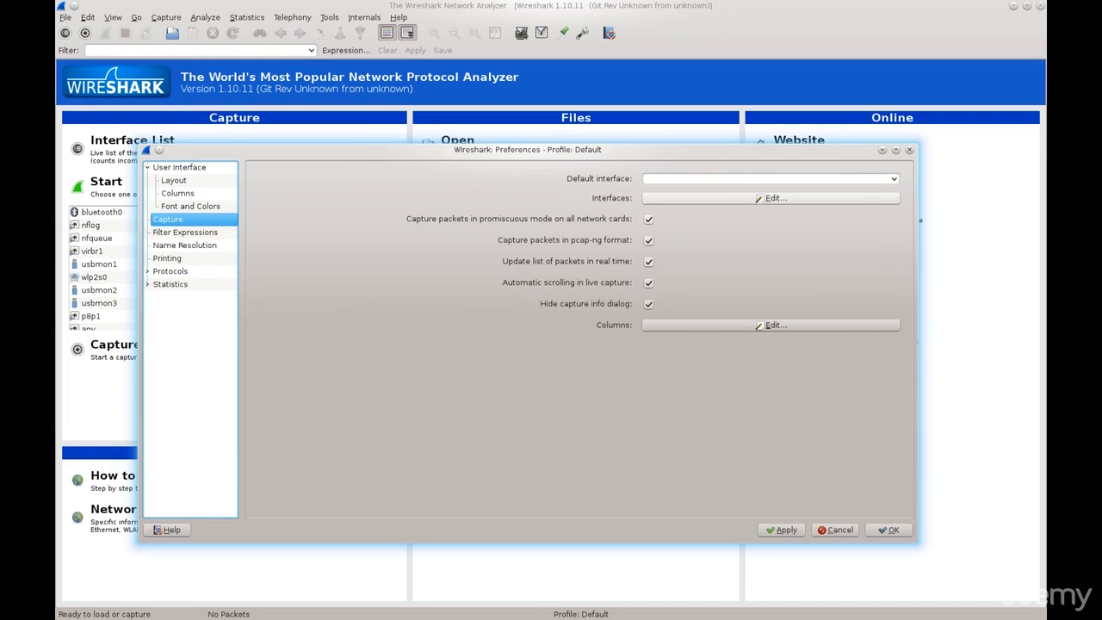
pyautogui.moveTo(527, 150); pyautogui.dragTo(499, 176)
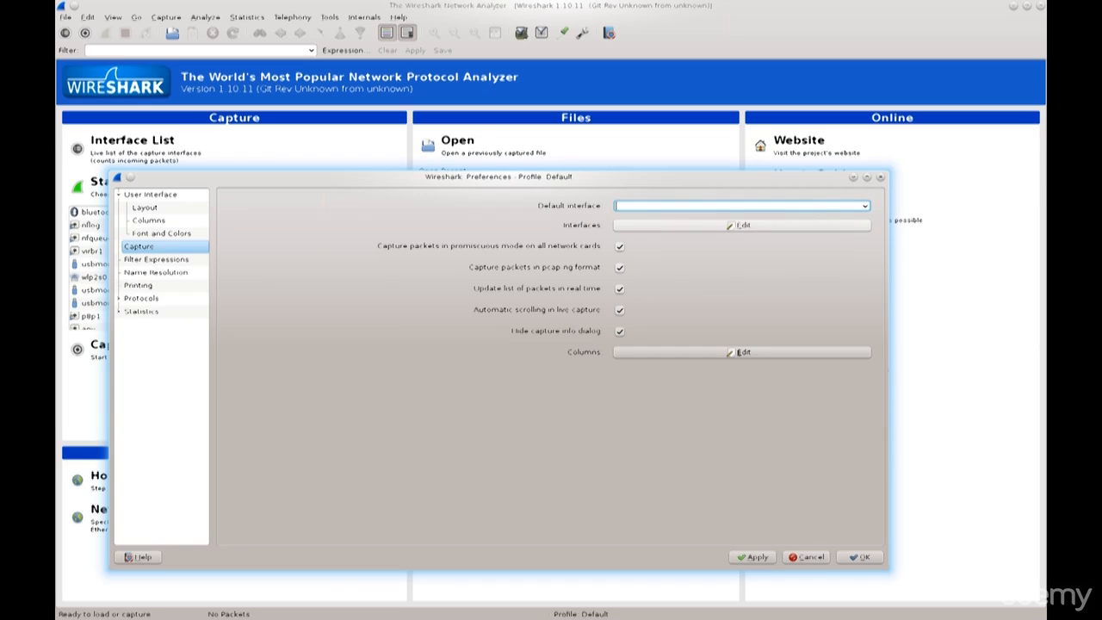
pyautogui.write('p8p1')
pyautogui.press('BackSpace')
pyautogui.press('BackSpace')
pyautogui.press('BackSpace')
pyautogui.press('BackSpace')
pyautogui.click(865, 206)
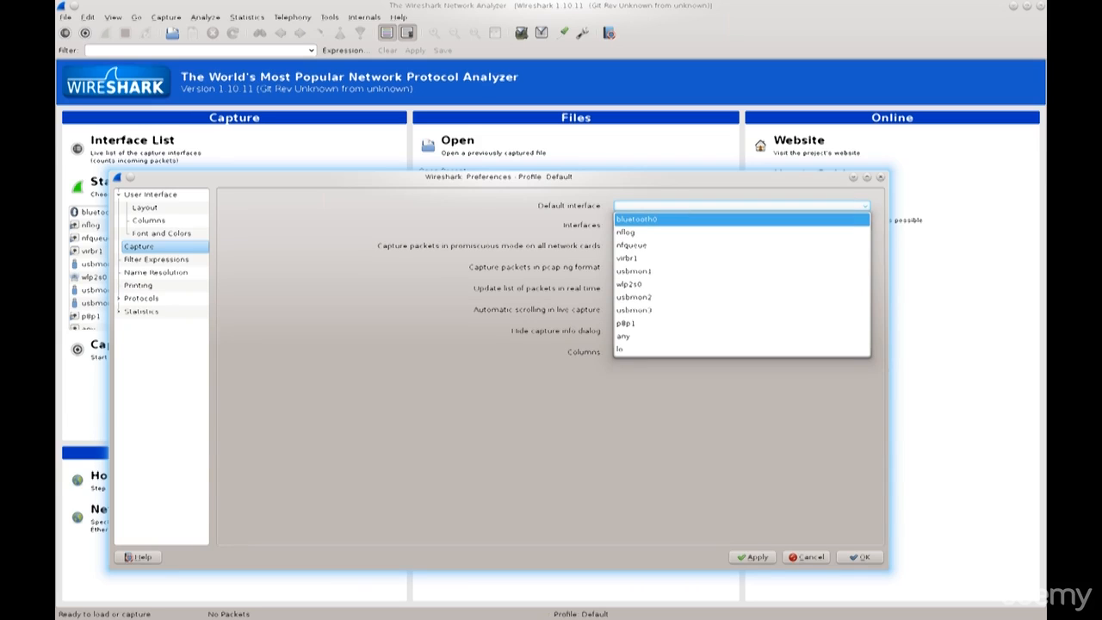
pyautogui.press('Down')
pyautogui.press('Down')
pyautogui.press('Down')
pyautogui.press('Down')
pyautogui.press('Down')
pyautogui.press('Down')
pyautogui.press('Down')
pyautogui.press('Down')
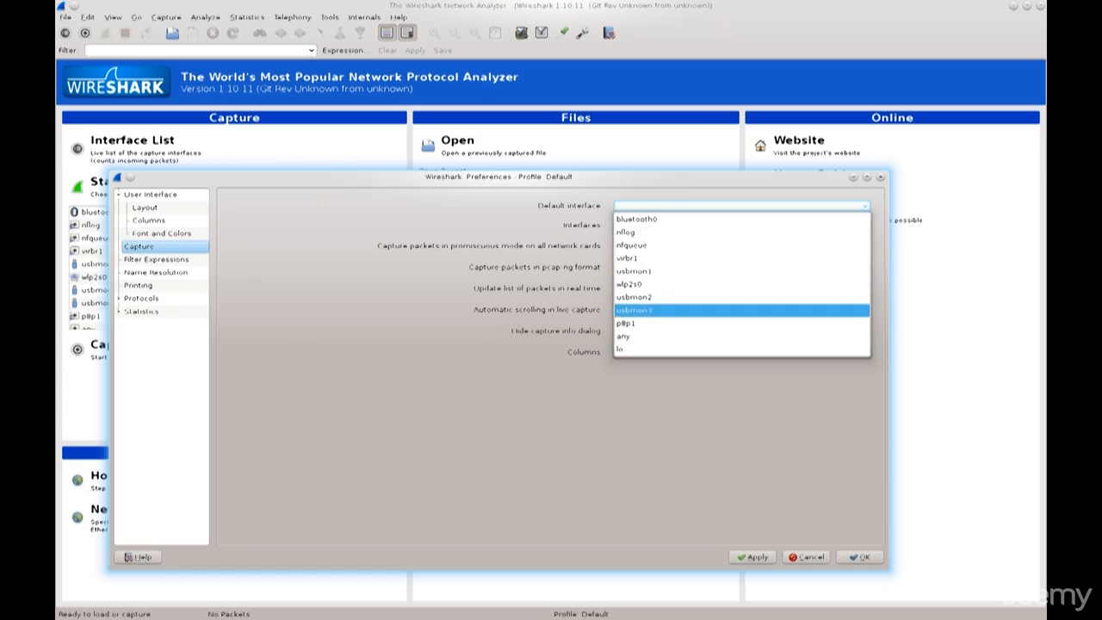
pyautogui.press('Up')
pyautogui.press('Up')
pyautogui.press('Up')
pyautogui.press('Up')
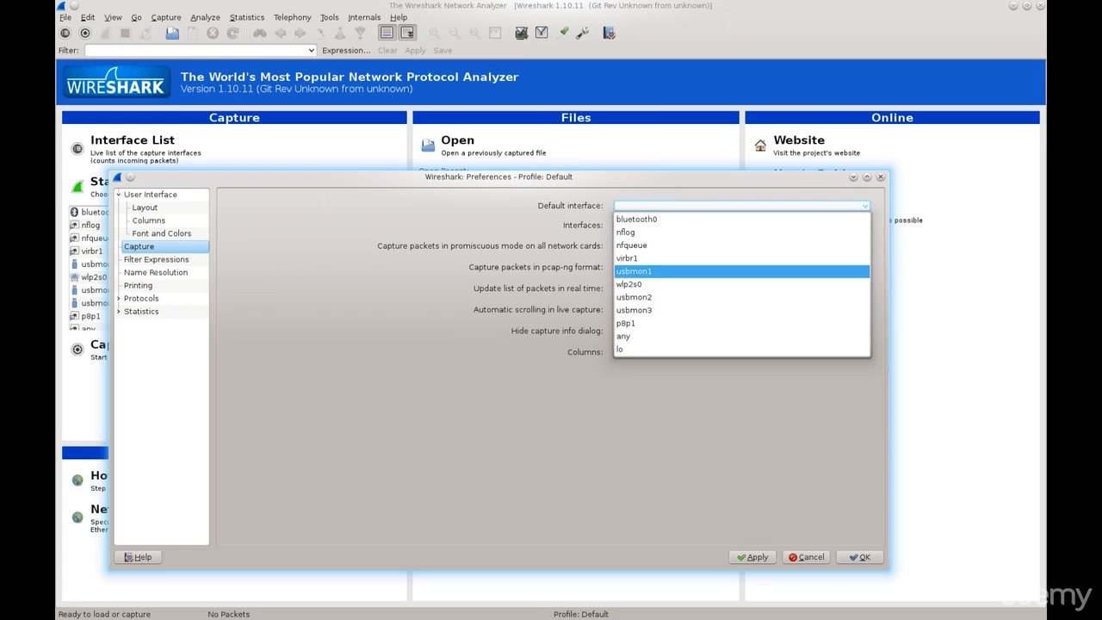
pyautogui.press('Down')
pyautogui.press('Escape')
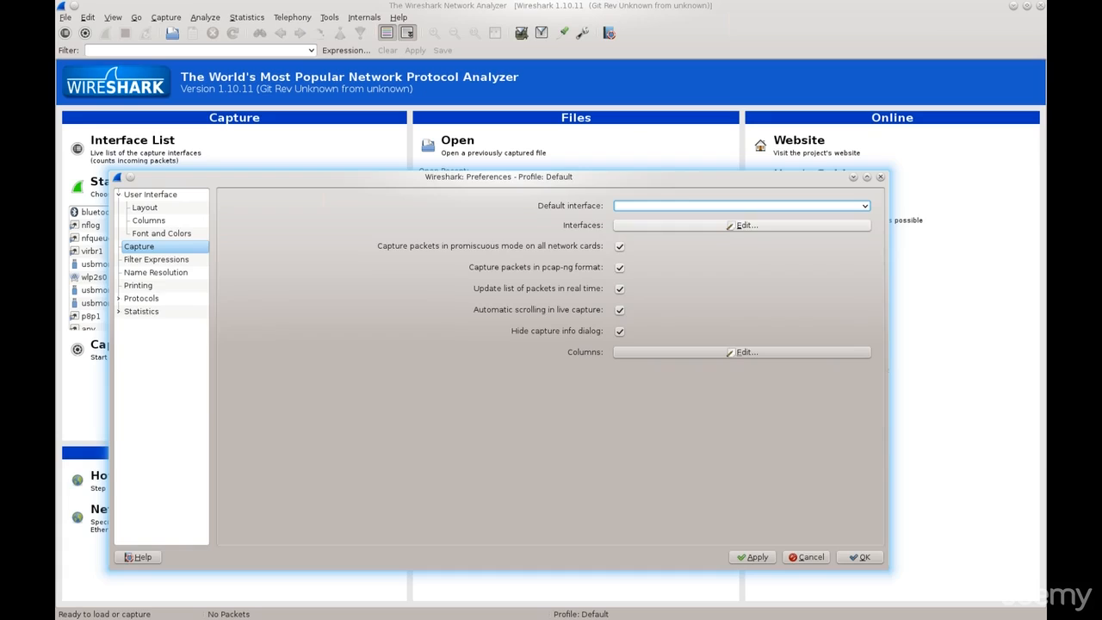
pyautogui.moveTo(499, 176); pyautogui.dragTo(509, 176)
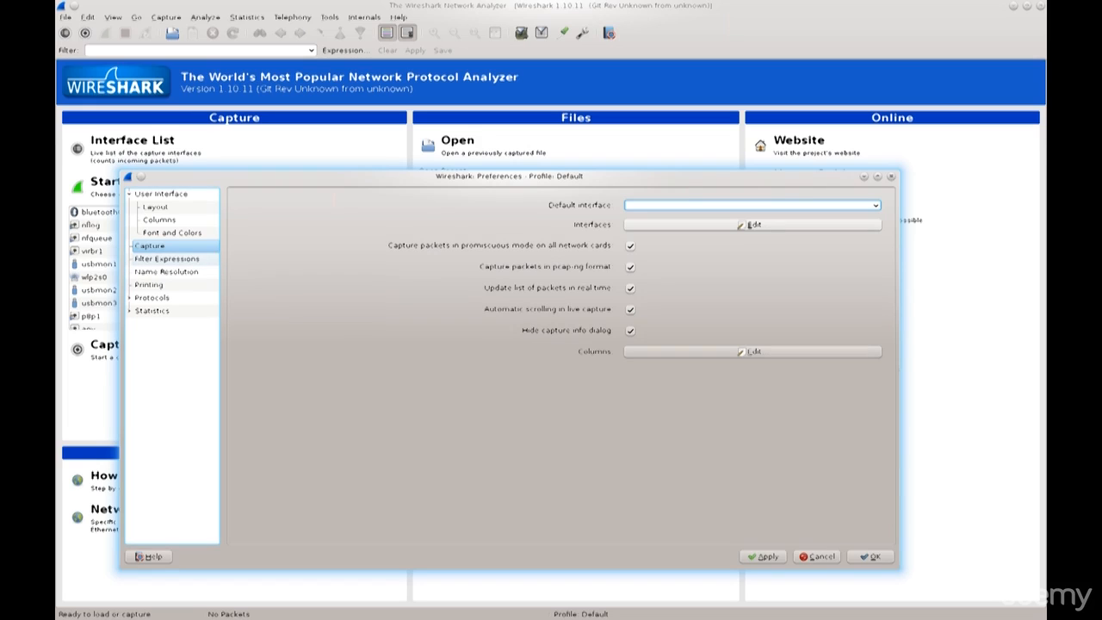
# Add a new entry in the Filter Expressions preferences, open its expression for editing, and remove the entry.
pyautogui.click(167, 259)
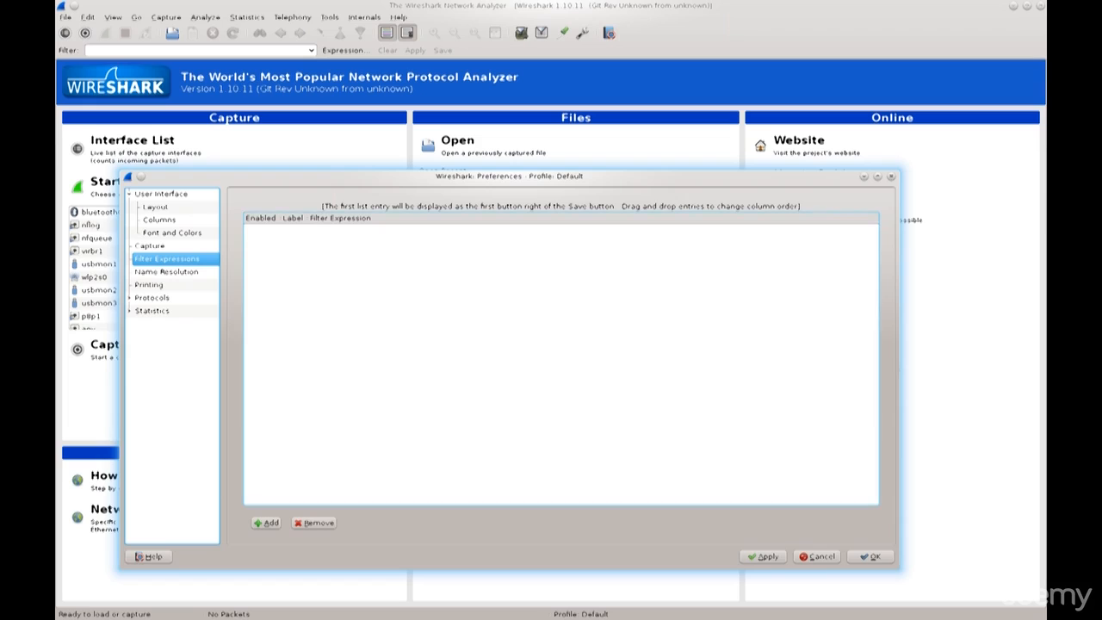
pyautogui.click(266, 522)
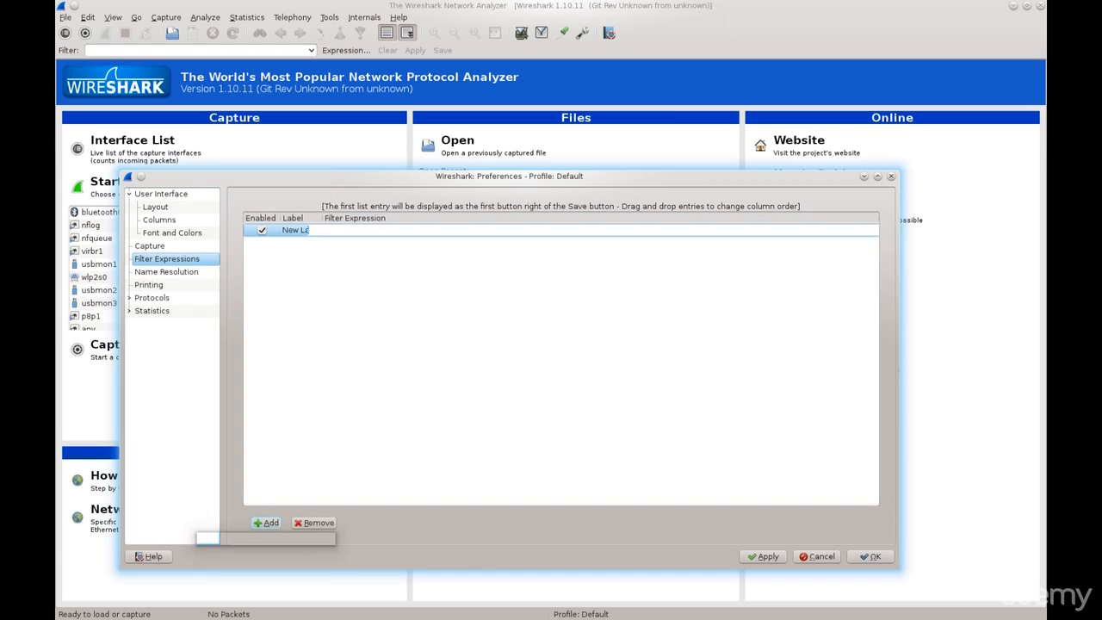
pyautogui.click(338, 230)
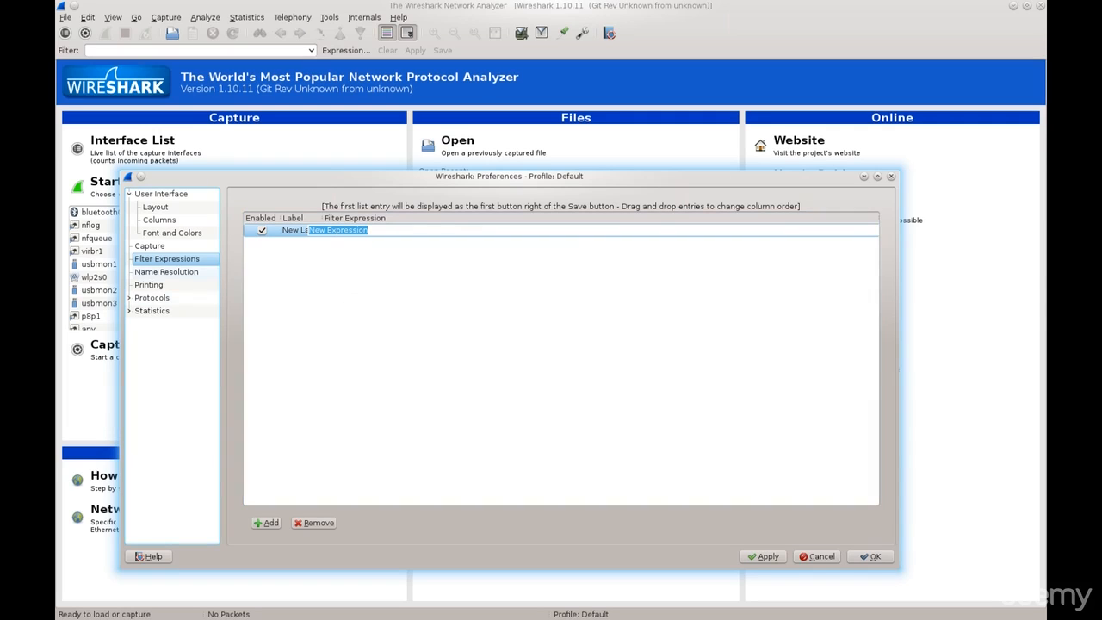
pyautogui.click(315, 523)
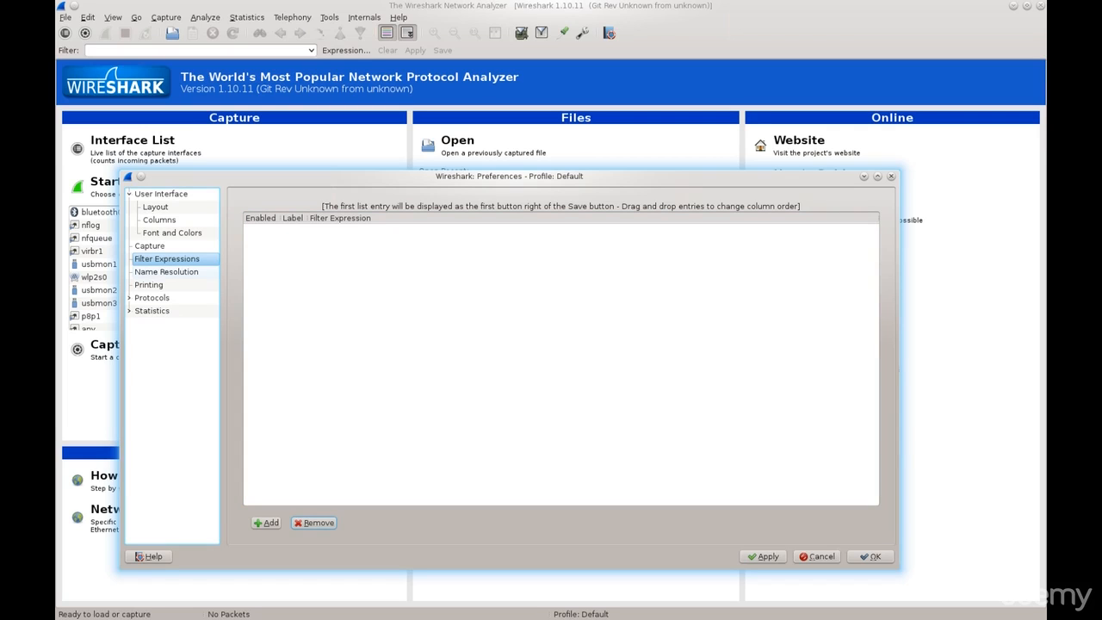
# Start a new GeoIP database path in the Name Resolution preferences with Desktop as the directory, and discard the entry.
pyautogui.click(166, 272)
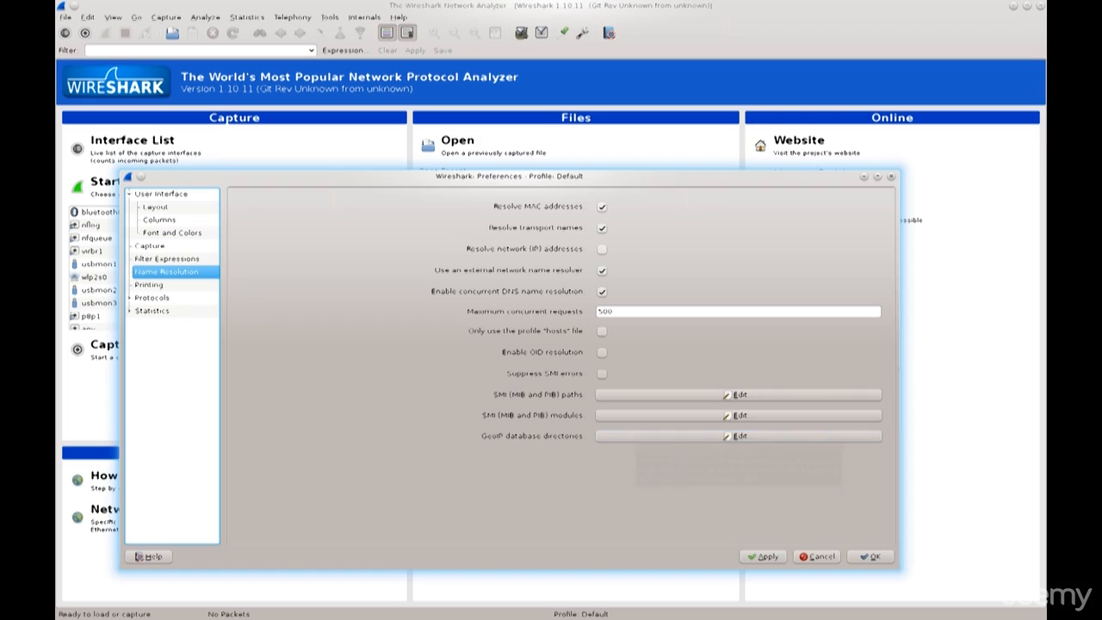
pyautogui.click(738, 437)
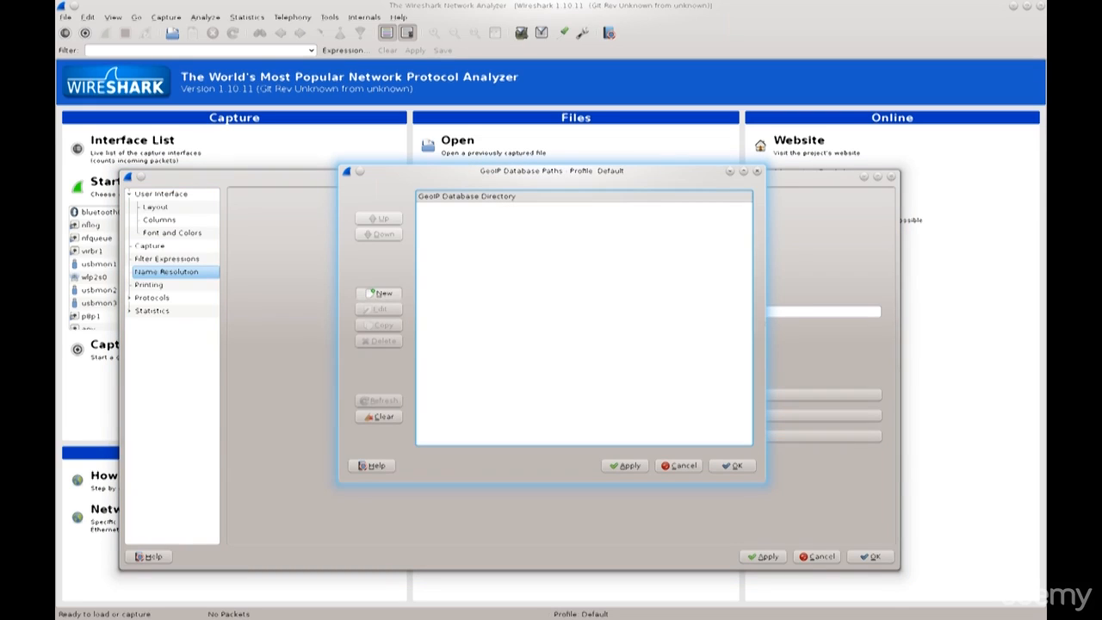
pyautogui.click(380, 292)
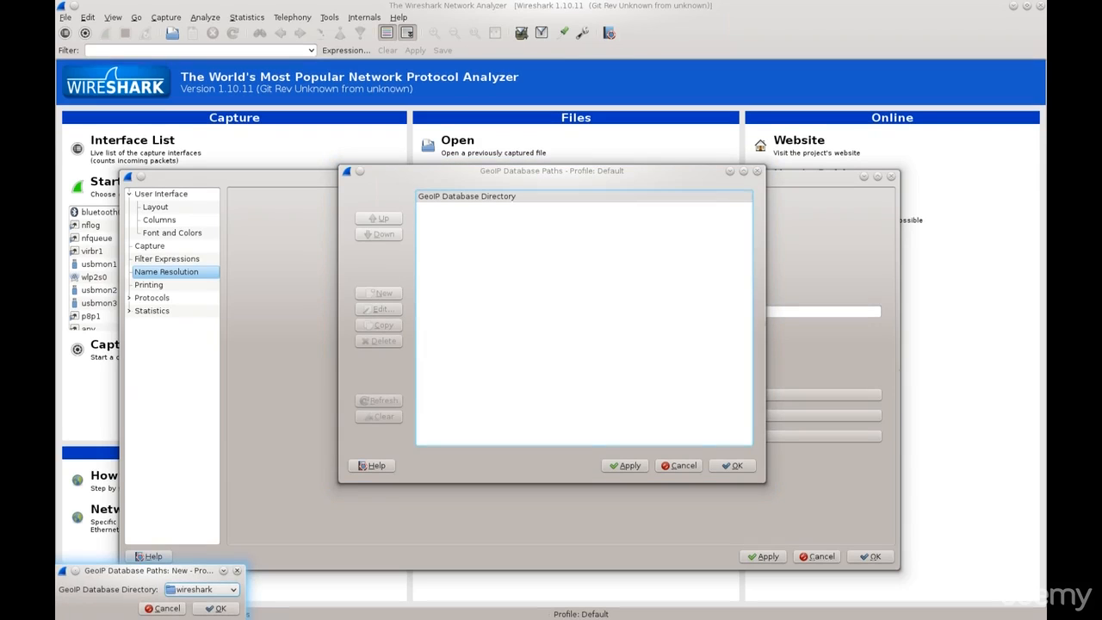
pyautogui.moveTo(166, 556); pyautogui.dragTo(360, 410)
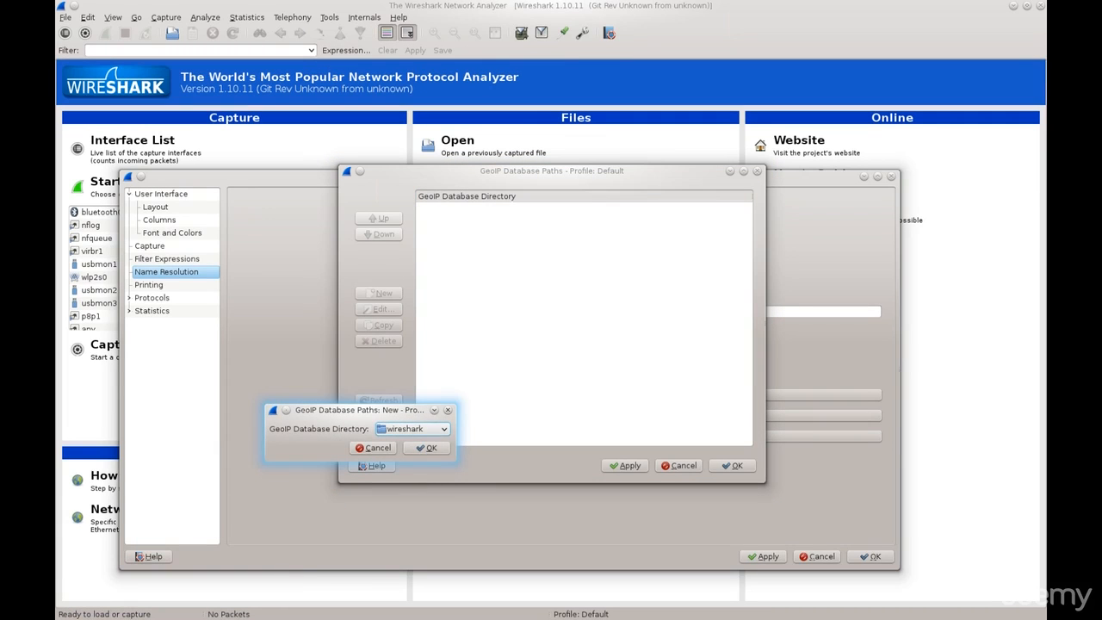
pyautogui.click(413, 429)
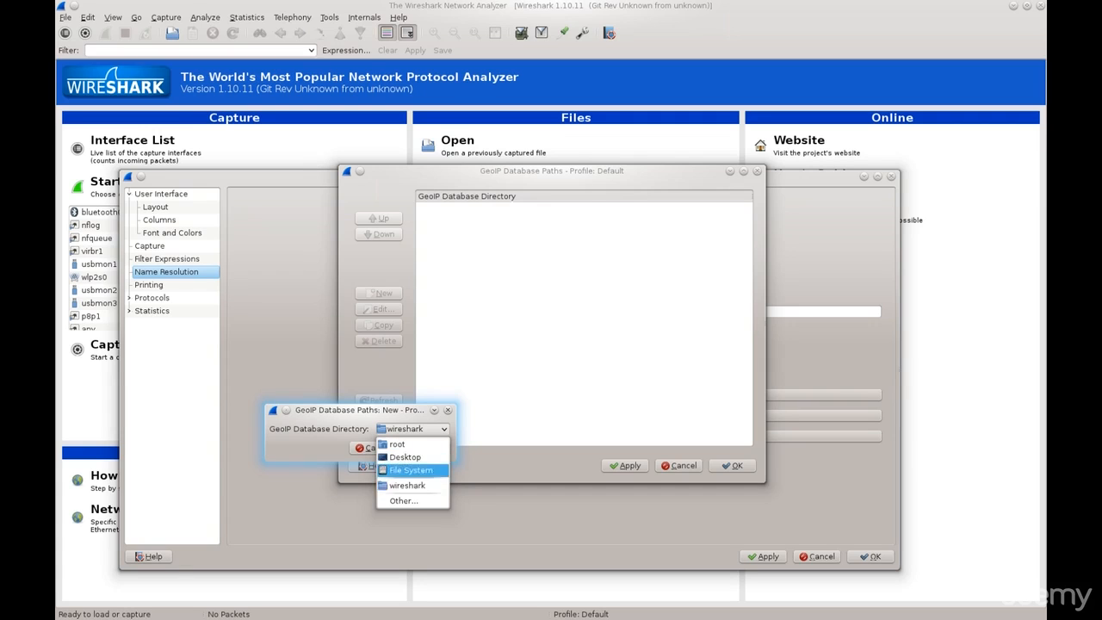
pyautogui.click(406, 457)
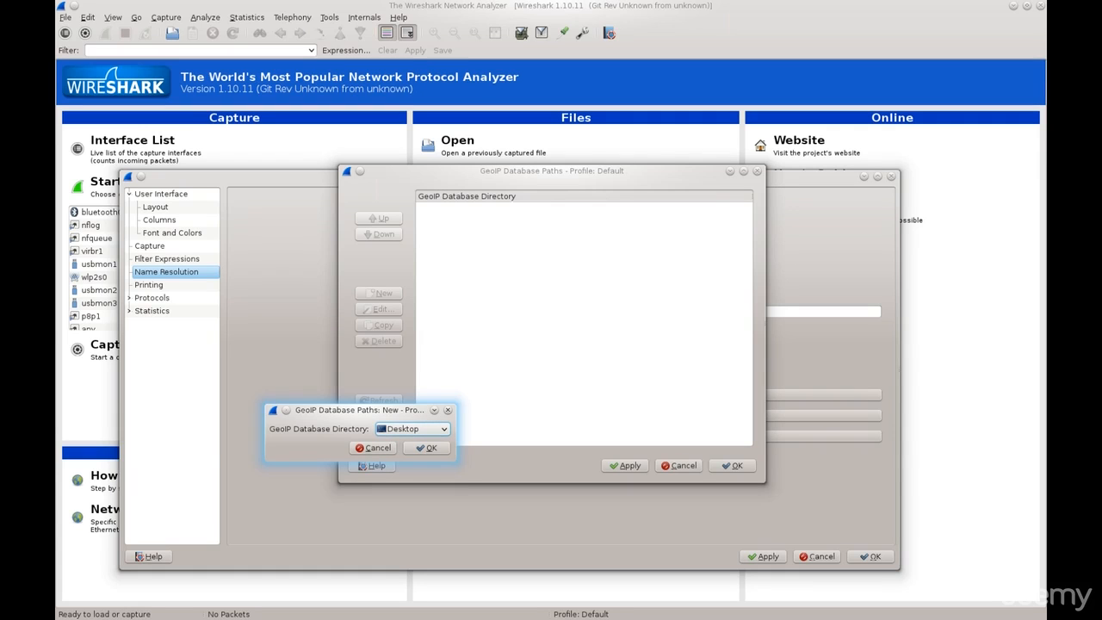
pyautogui.click(448, 409)
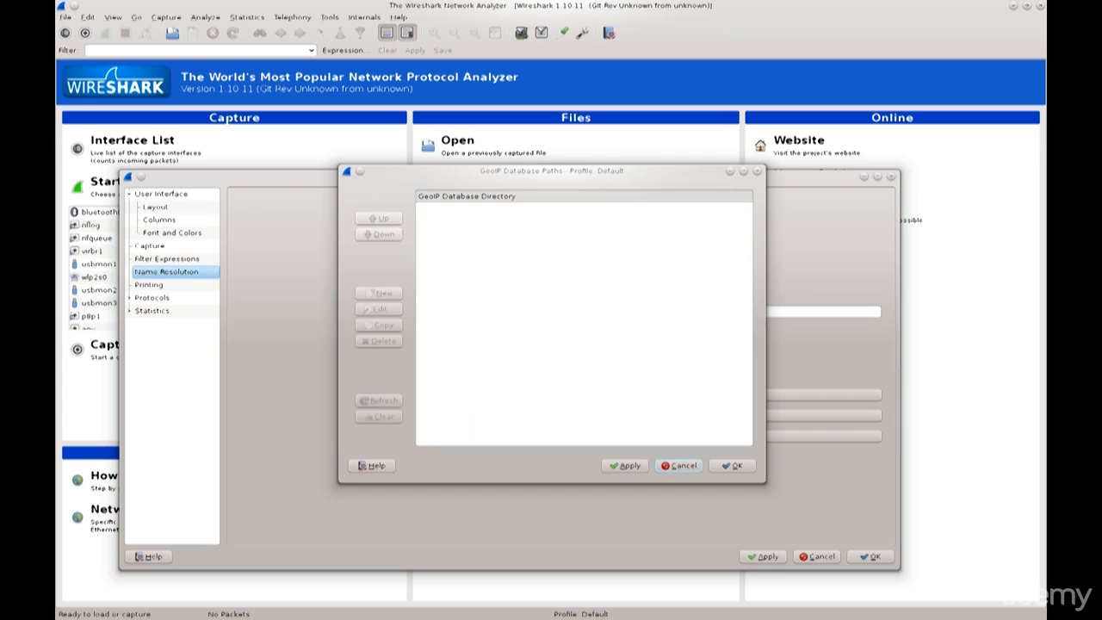
# Cancel the GeoIP database paths dialog and view the Printing preferences.
pyautogui.click(679, 466)
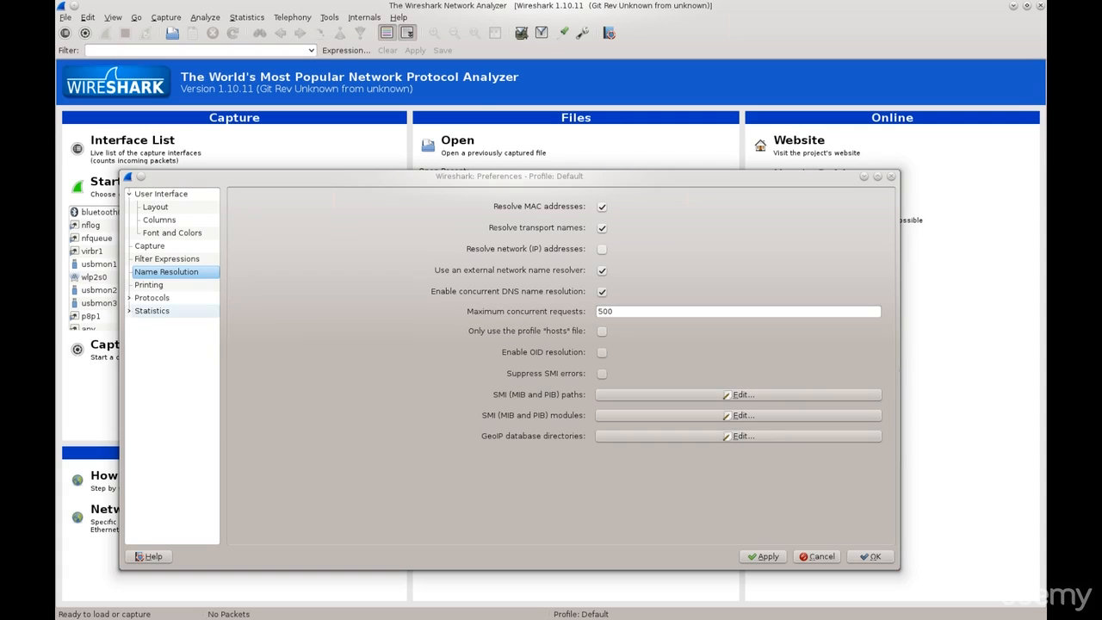
pyautogui.click(149, 285)
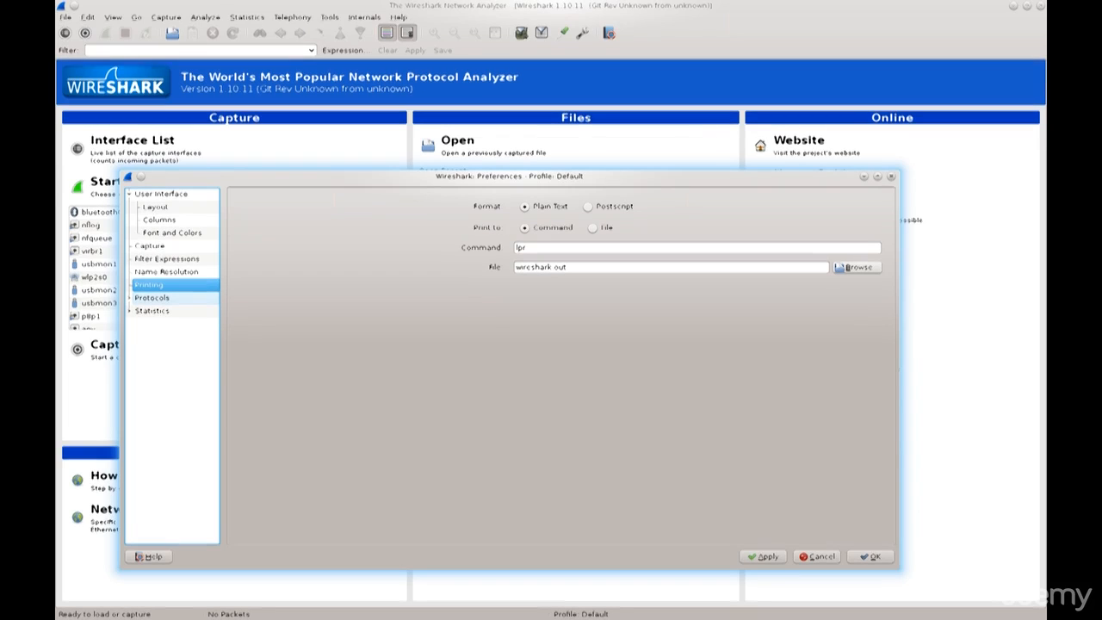
# Examine the full list of protocols under the Protocols preferences, from 2dparityfec to ZigBee NWK, and collapse it again.
pyautogui.click(153, 298)
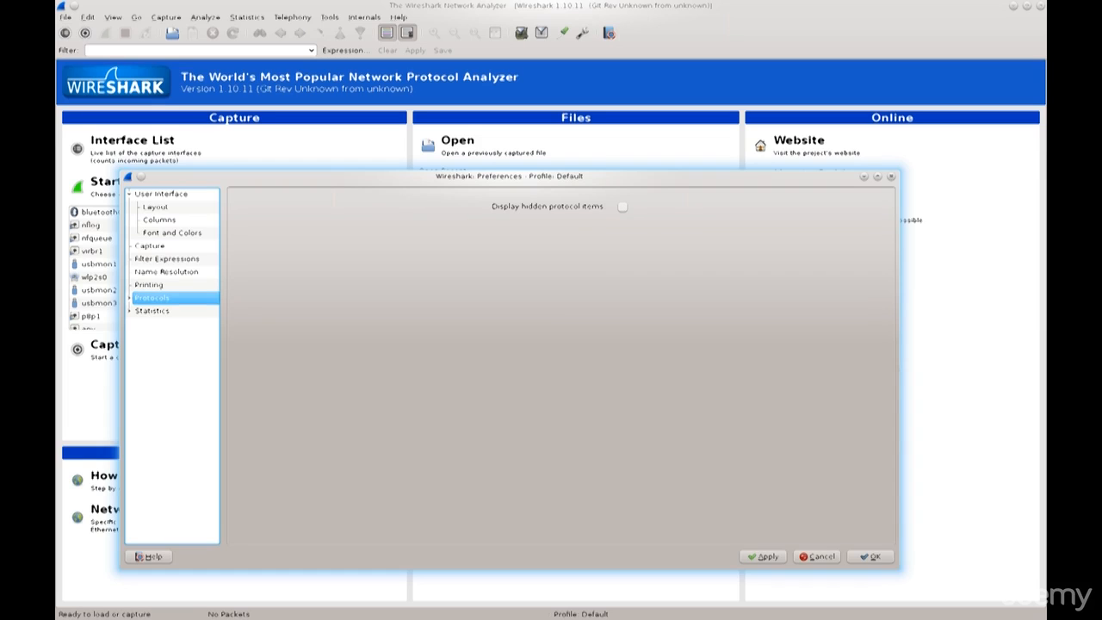
pyautogui.click(129, 298)
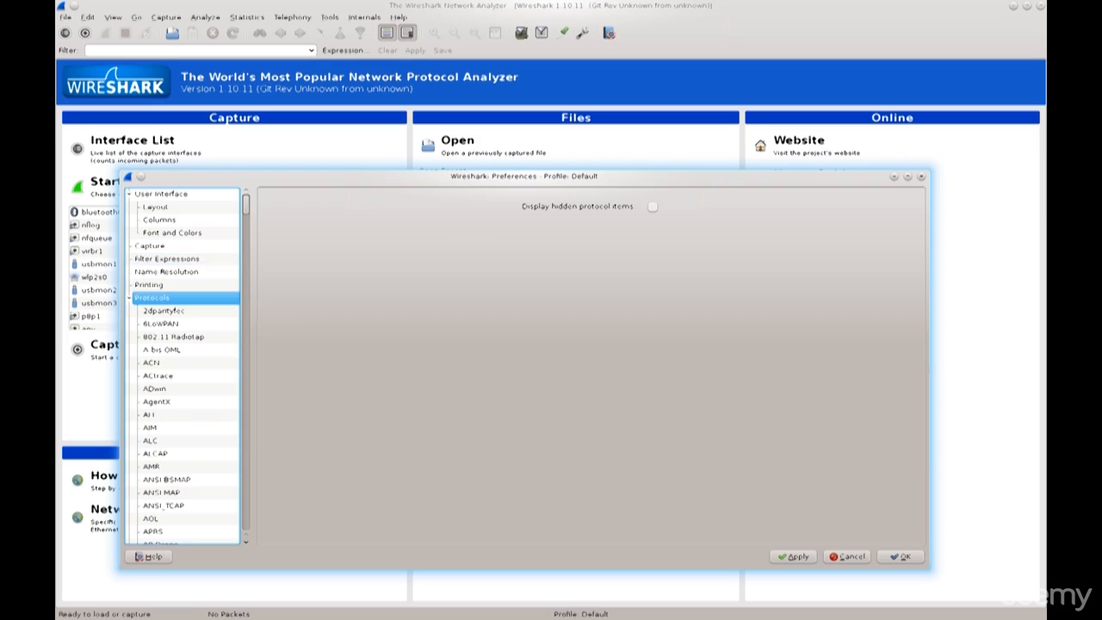
pyautogui.scroll(-2, 183, 366)
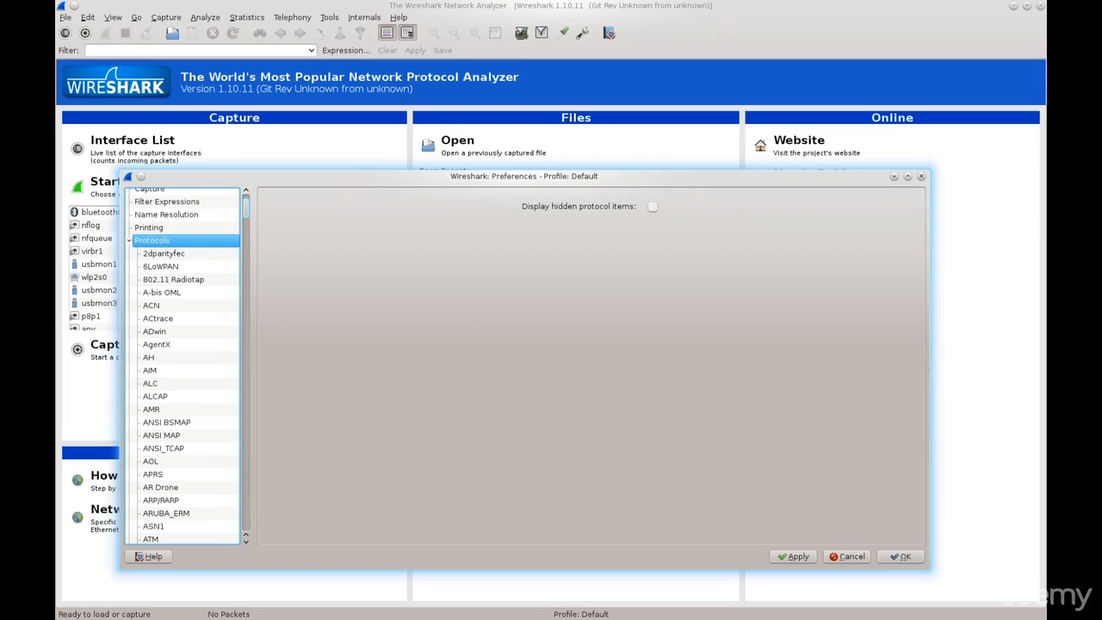
pyautogui.scroll(-4, 183, 366)
pyautogui.scroll(-15, 183, 366)
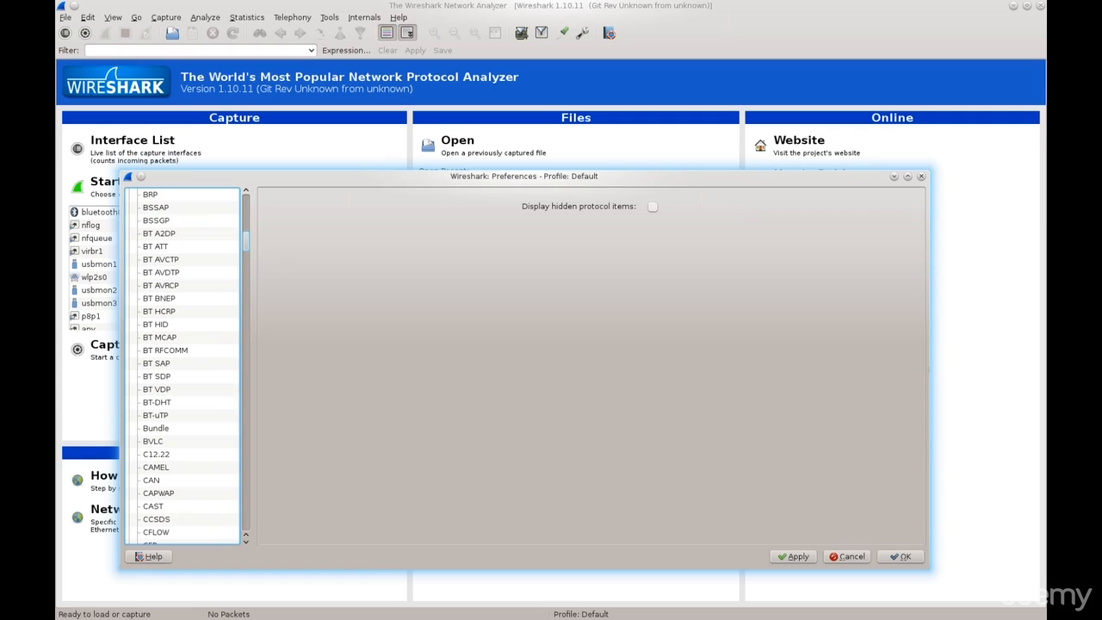
pyautogui.scroll(-20, 183, 366)
pyautogui.scroll(-20, 183, 365)
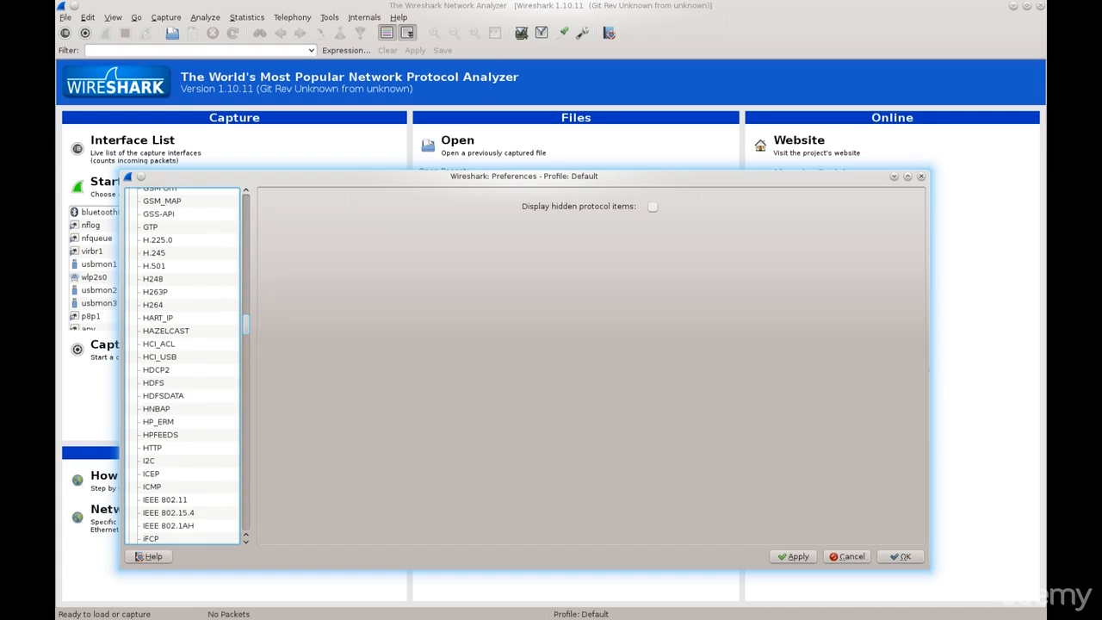
pyautogui.scroll(-20, 183, 366)
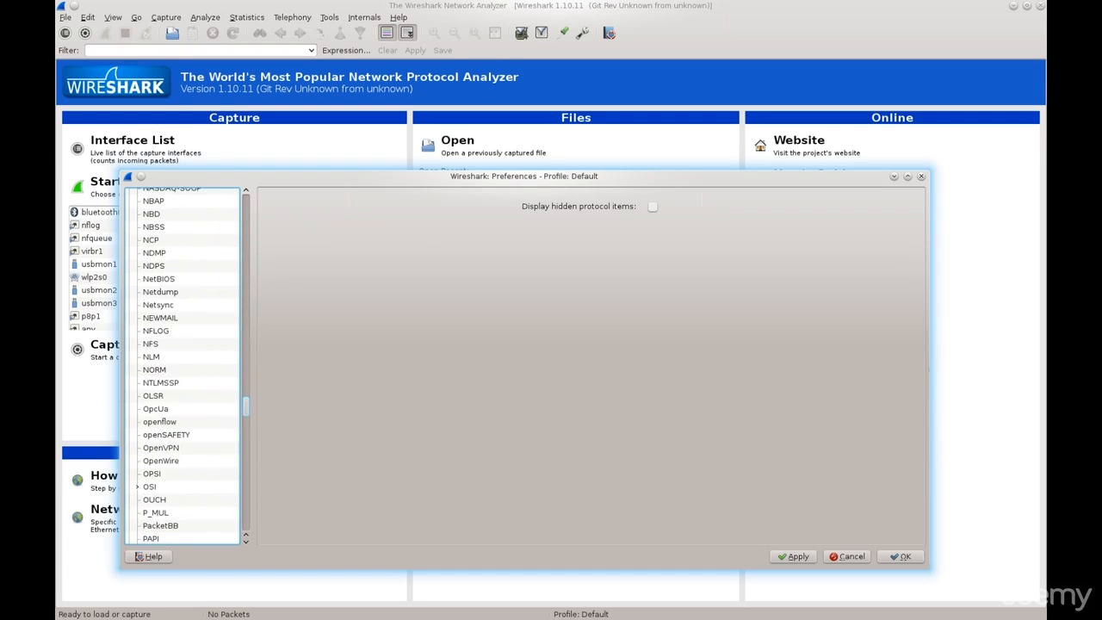
pyautogui.scroll(-15, 184, 366)
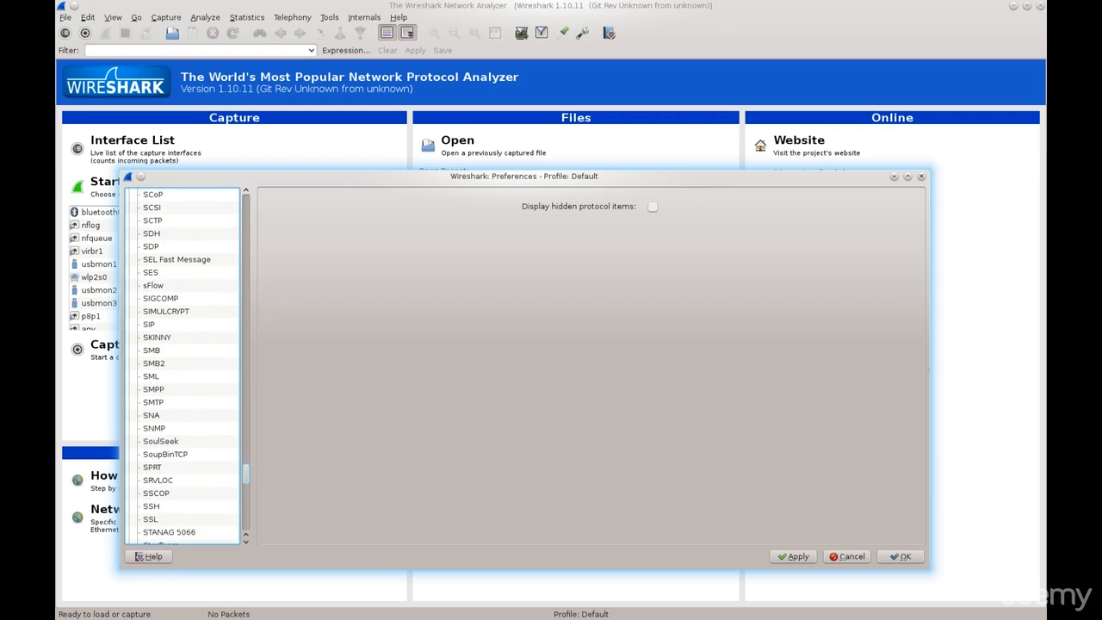
pyautogui.scroll(-10, 183, 366)
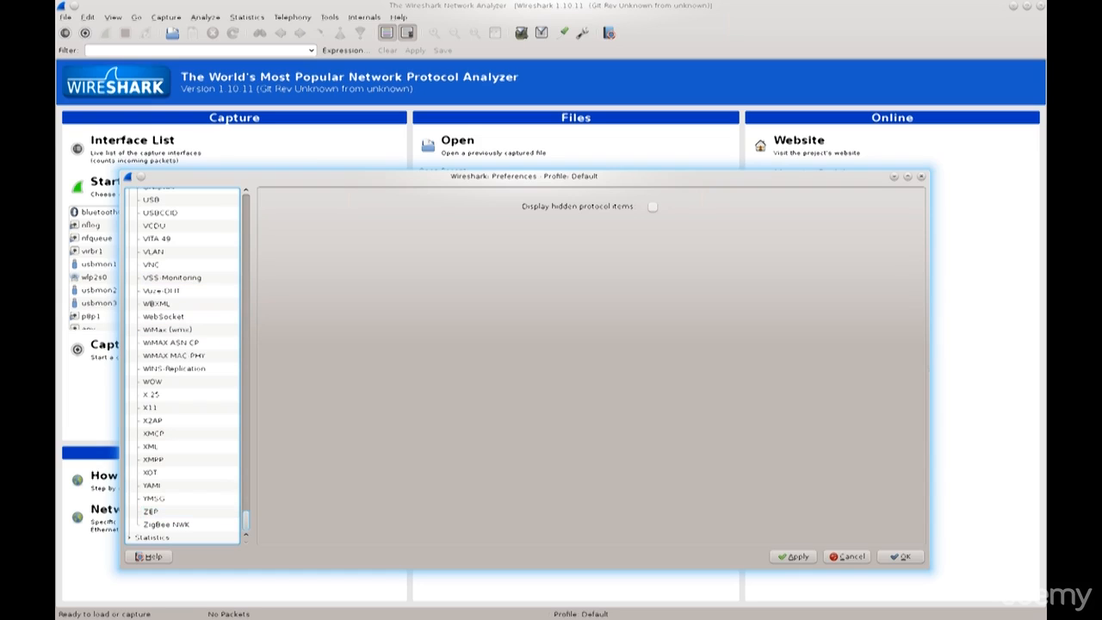
pyautogui.scroll(20, 184, 365)
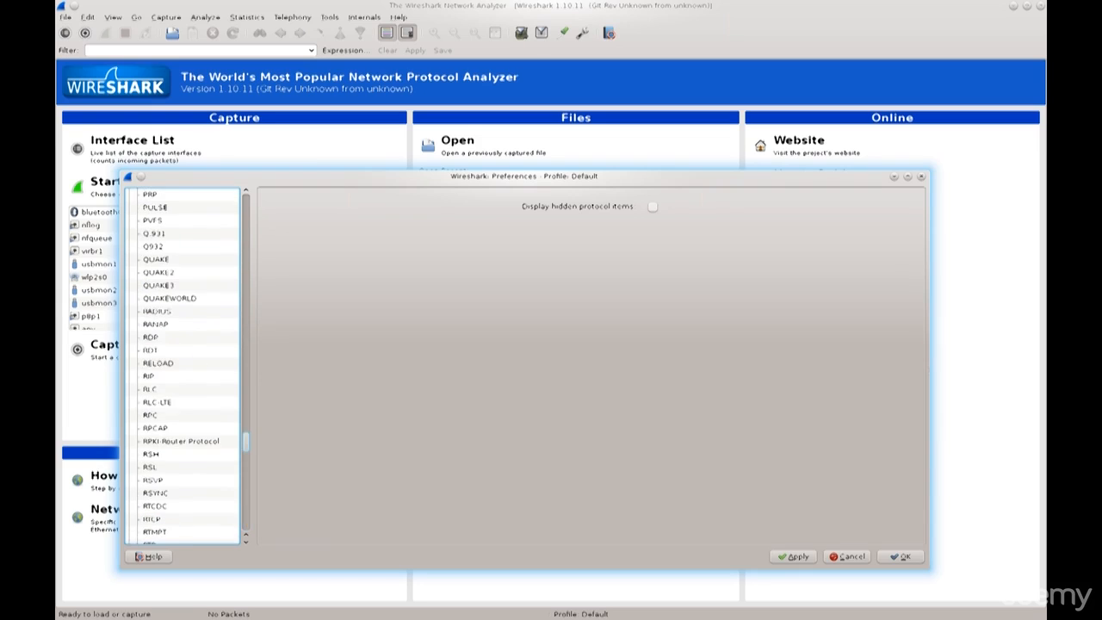
pyautogui.scroll(10, 184, 365)
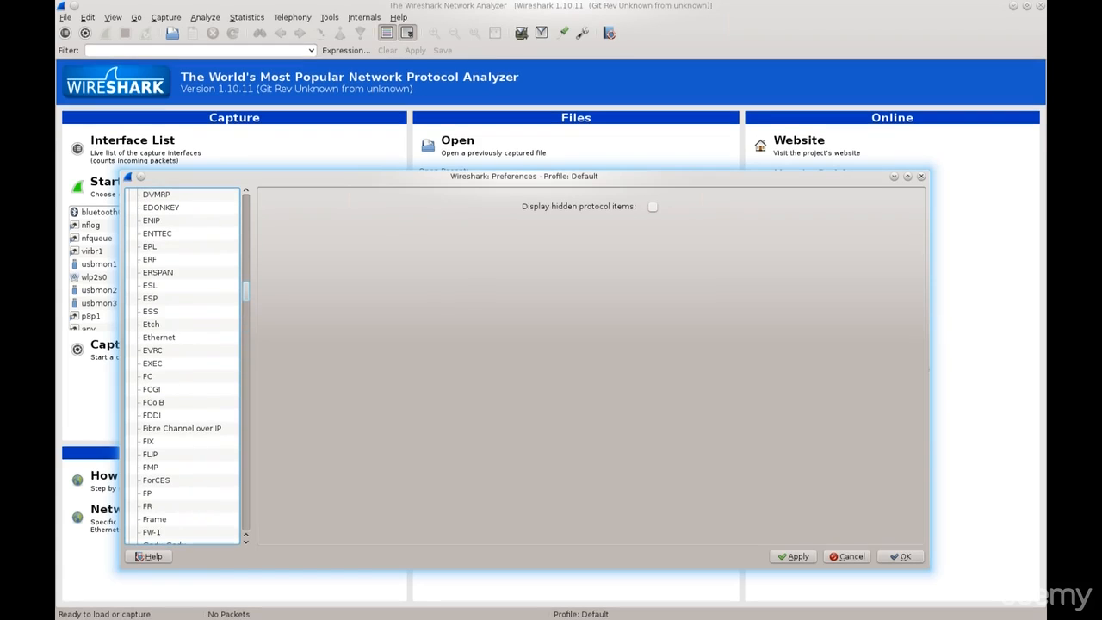
pyautogui.scroll(12, 184, 365)
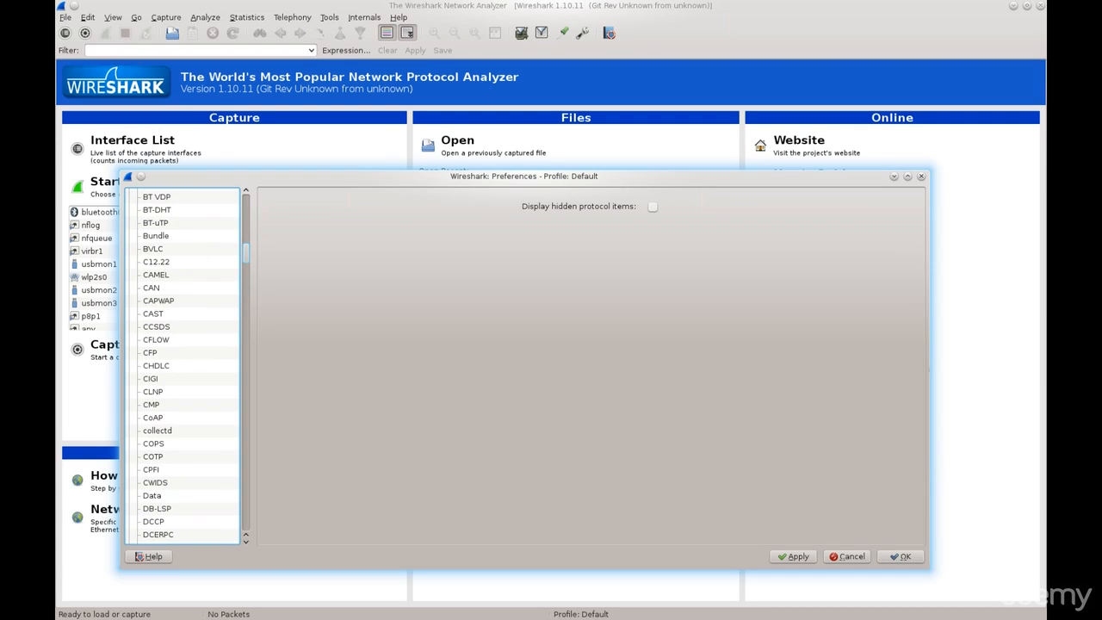
pyautogui.scroll(20, 185, 365)
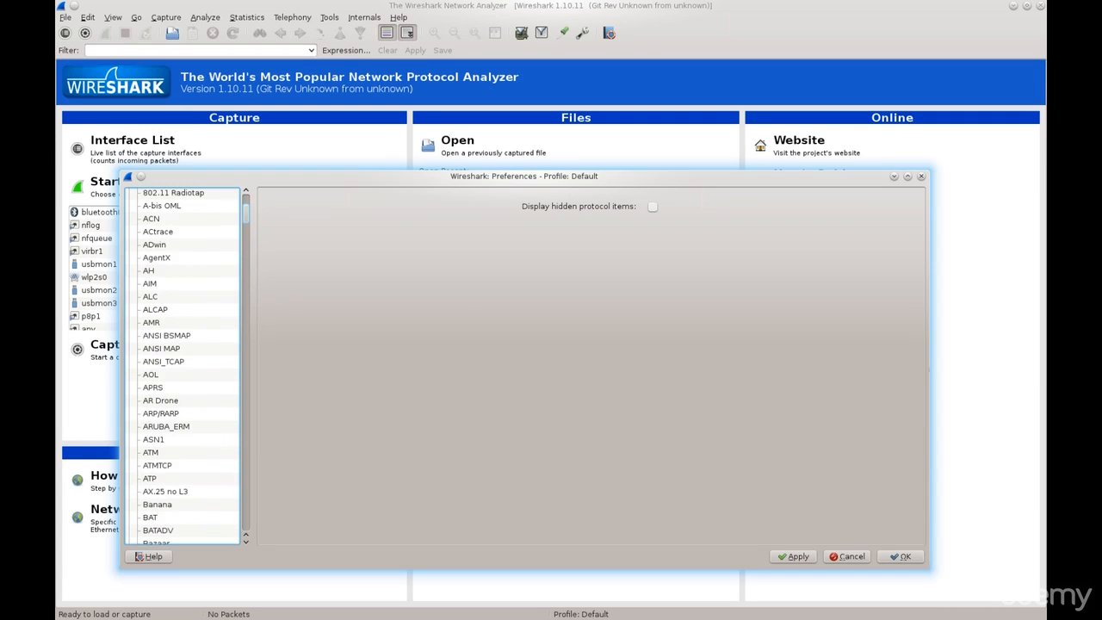
pyautogui.scroll(4, 185, 365)
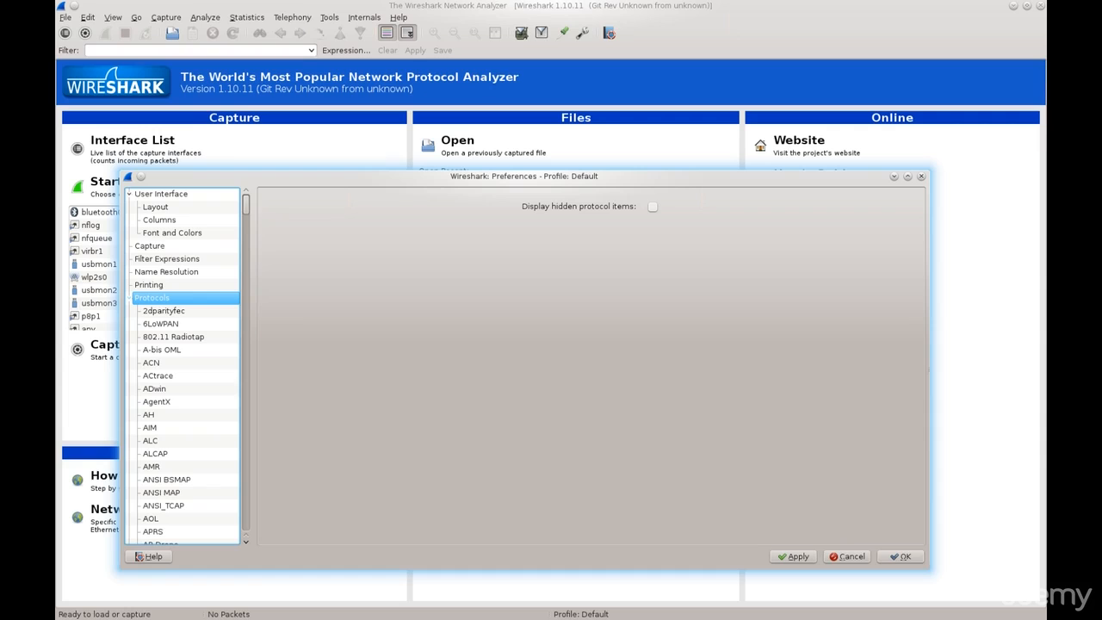
pyautogui.click(129, 297)
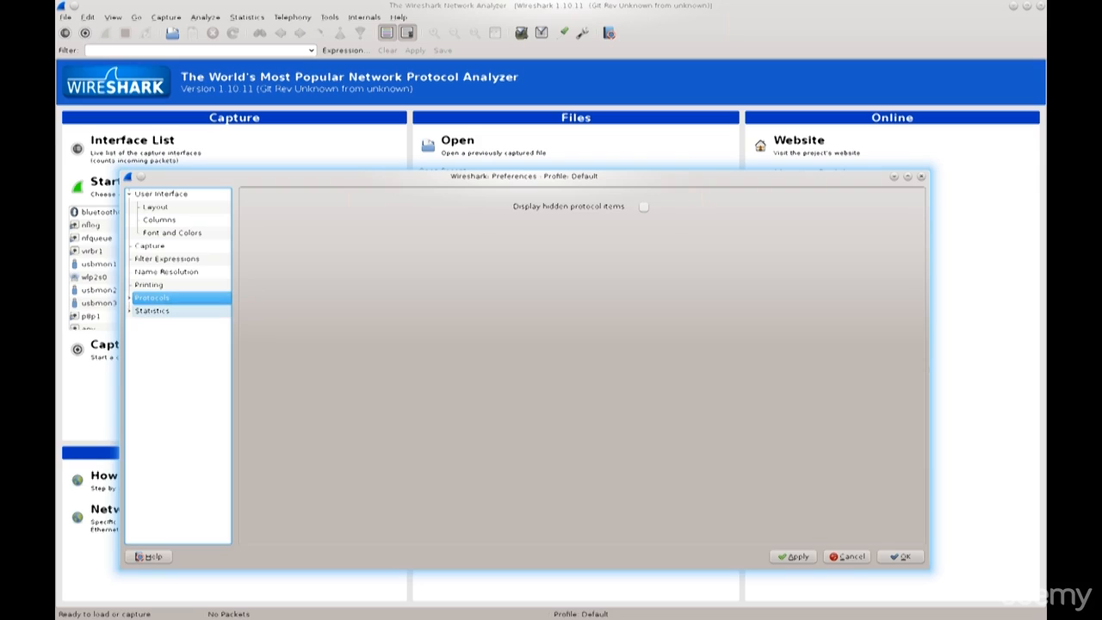
# View the Stats Tree preferences under Statistics, collapse the category, and accept the preferences.
pyautogui.click(129, 310)
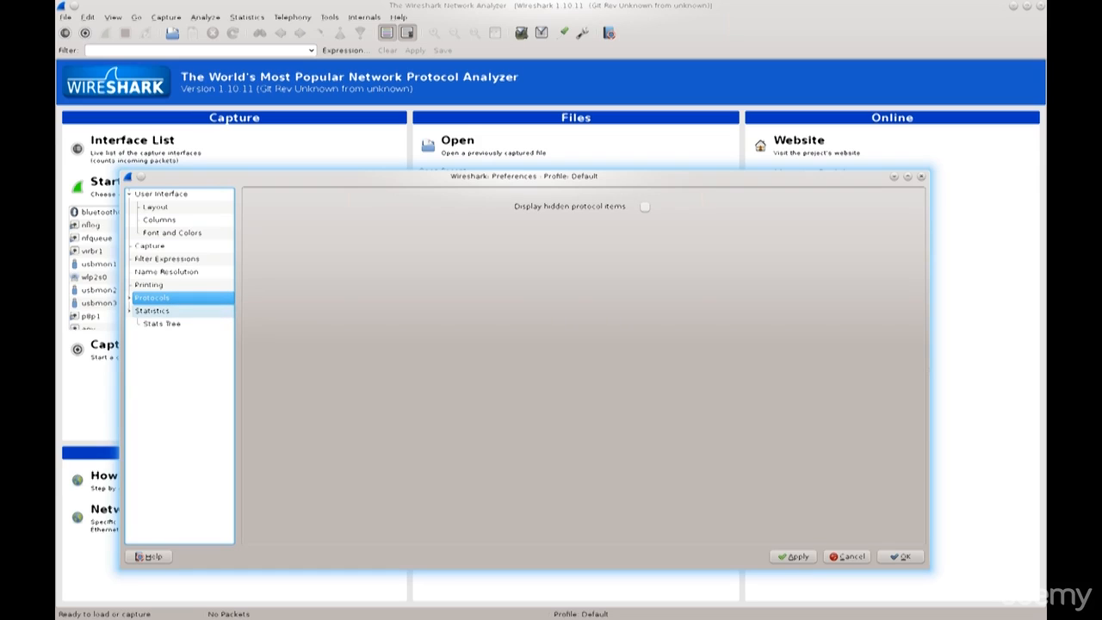
pyautogui.click(161, 323)
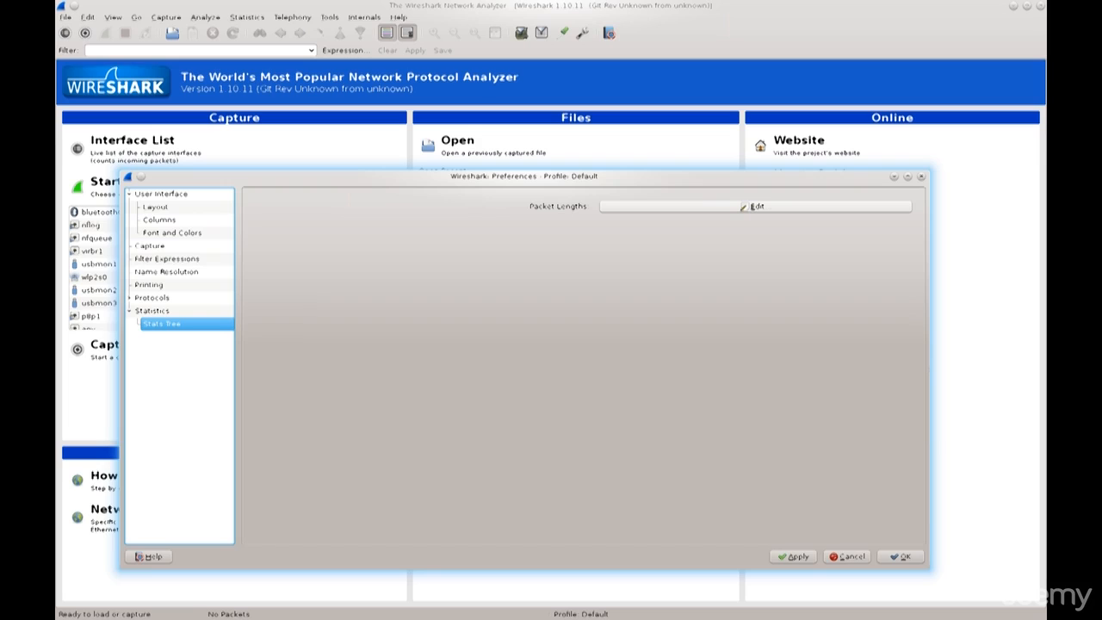
pyautogui.click(130, 310)
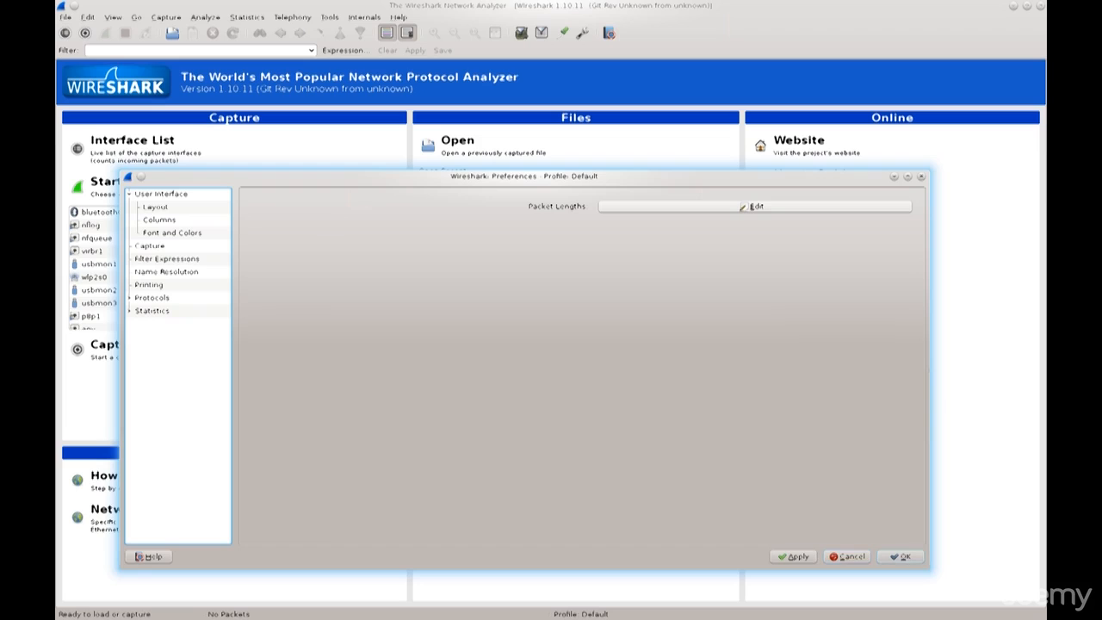
pyautogui.click(900, 556)
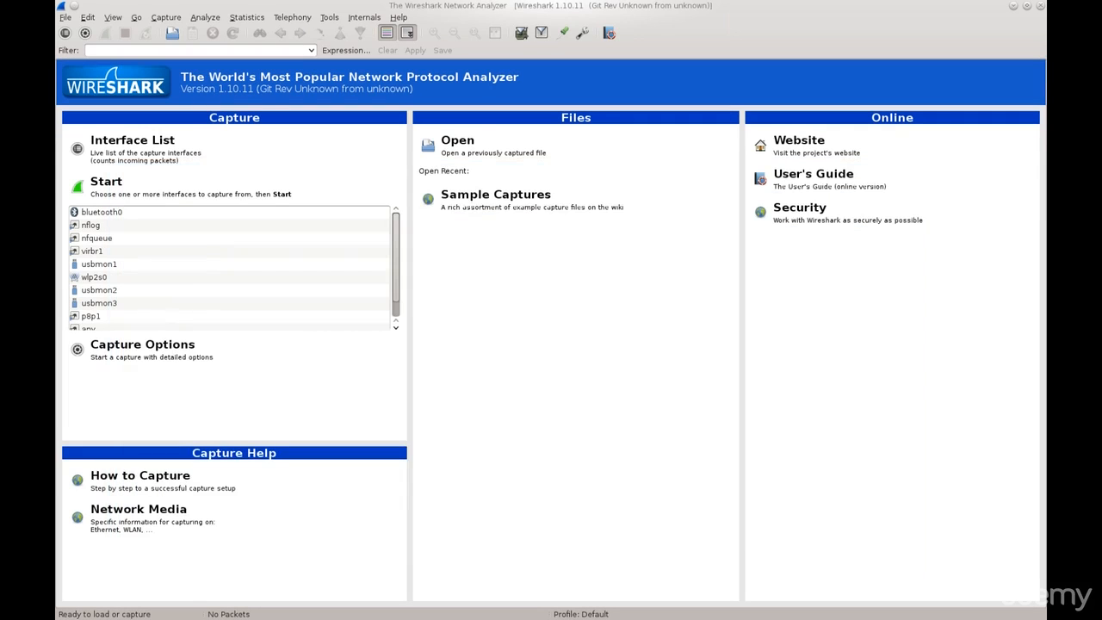